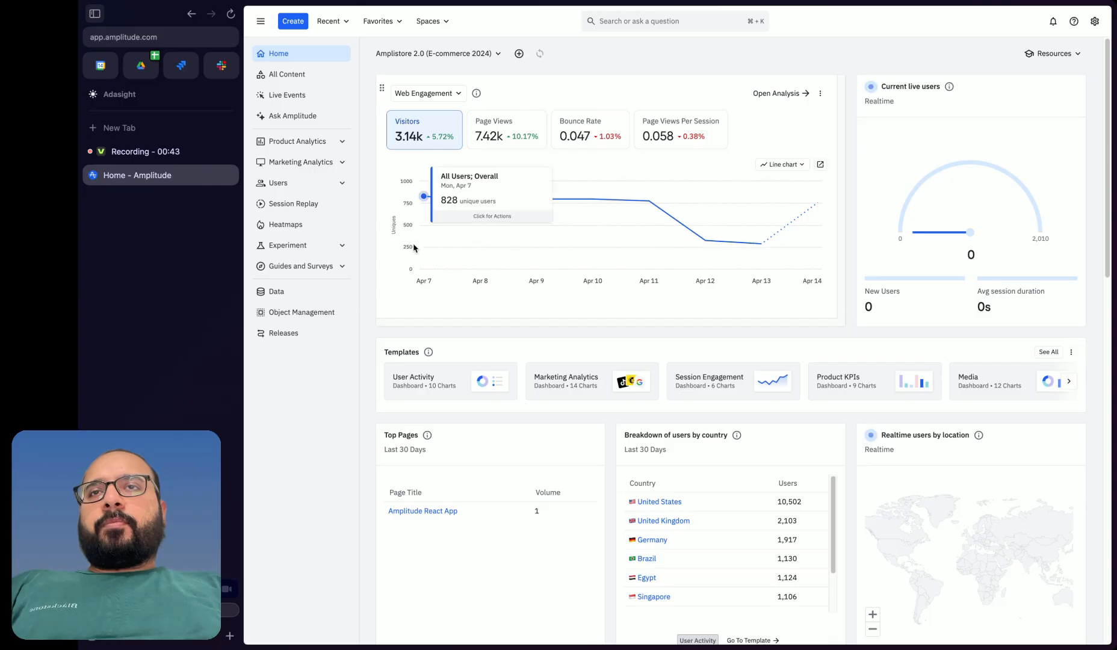
Create a new Segmentation chart in the Amplistore 2.0 (E-commerce 2024) project
left_click(297, 25)
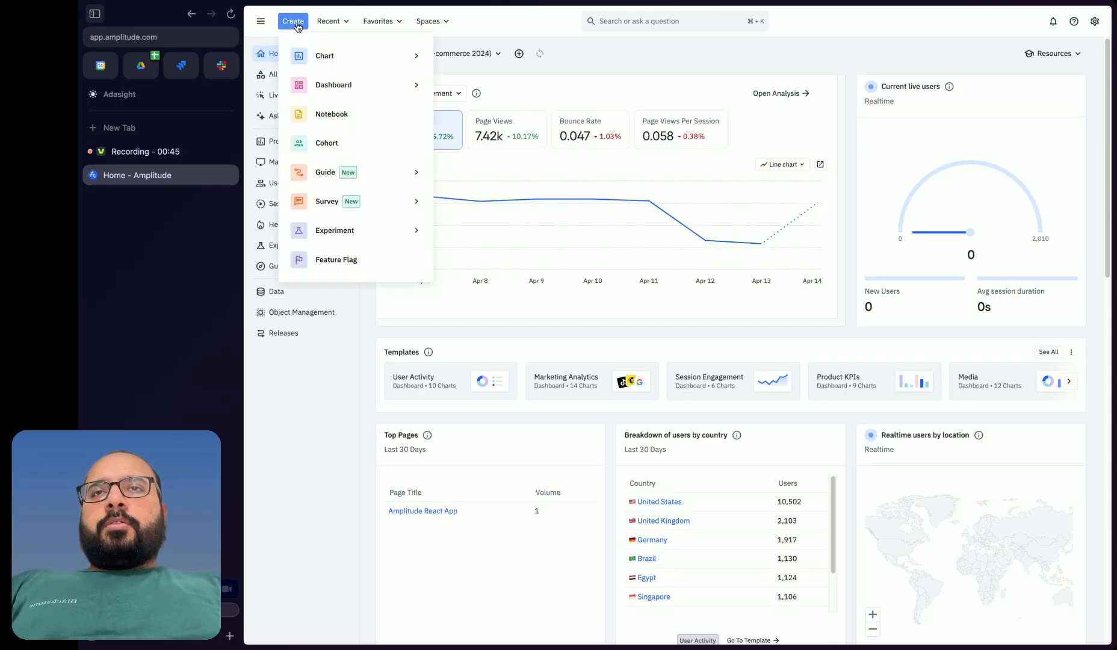
mouse_move(347, 64)
left_click(516, 77)
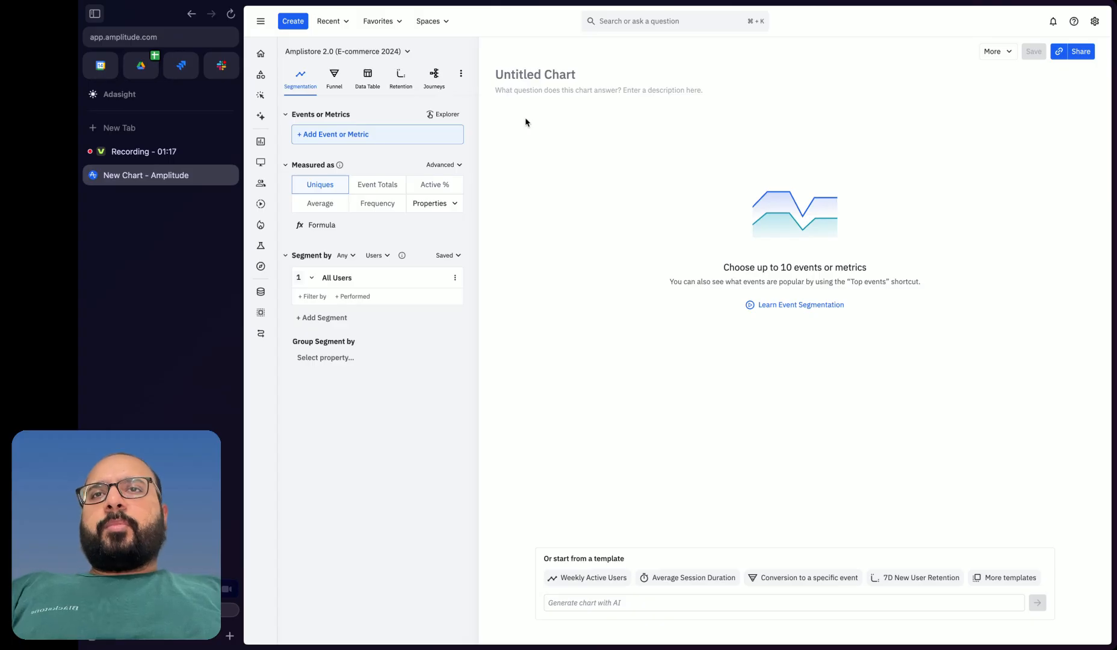
Add the Complete Purchase event to the chart and group it by the $price property
left_click(369, 140)
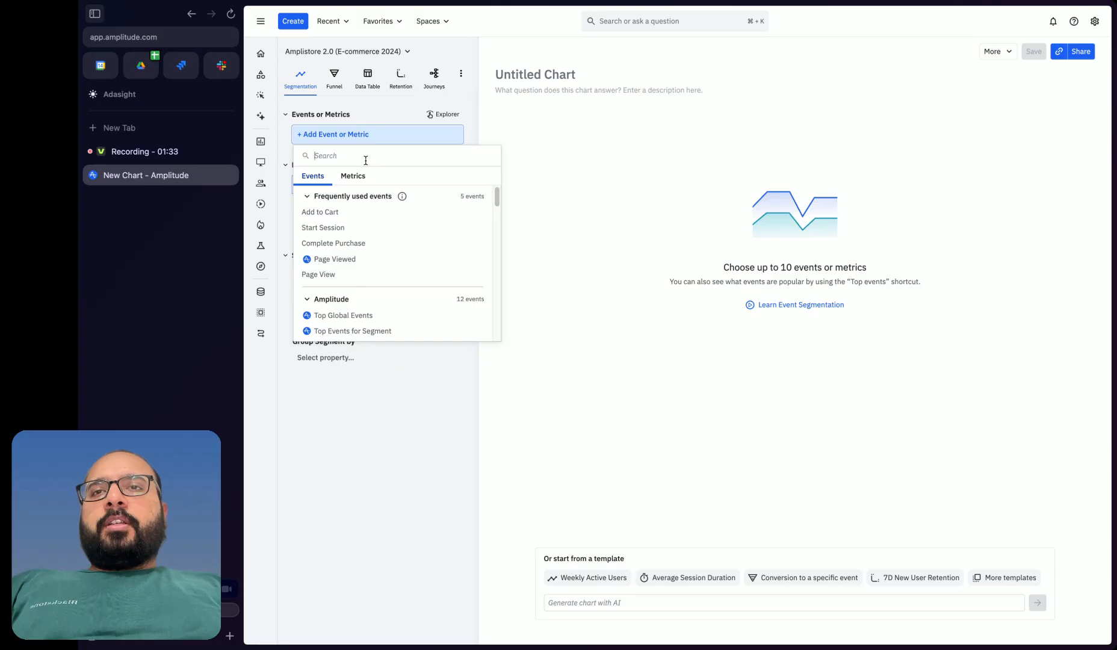
mouse_move(363, 247)
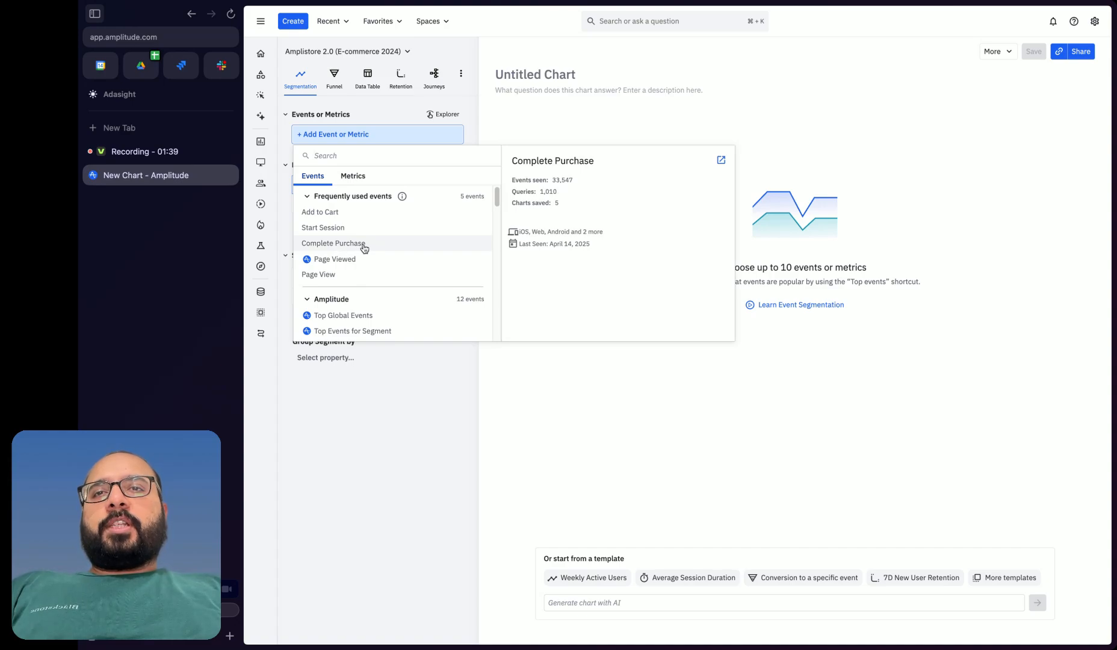
left_click(364, 246)
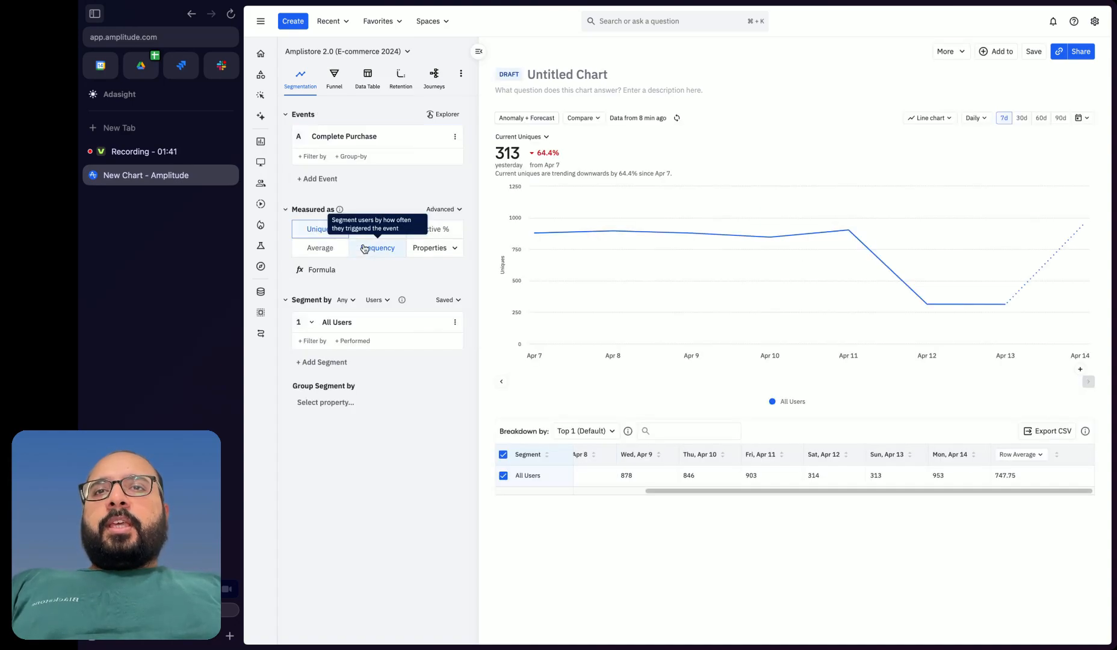
left_click(358, 157)
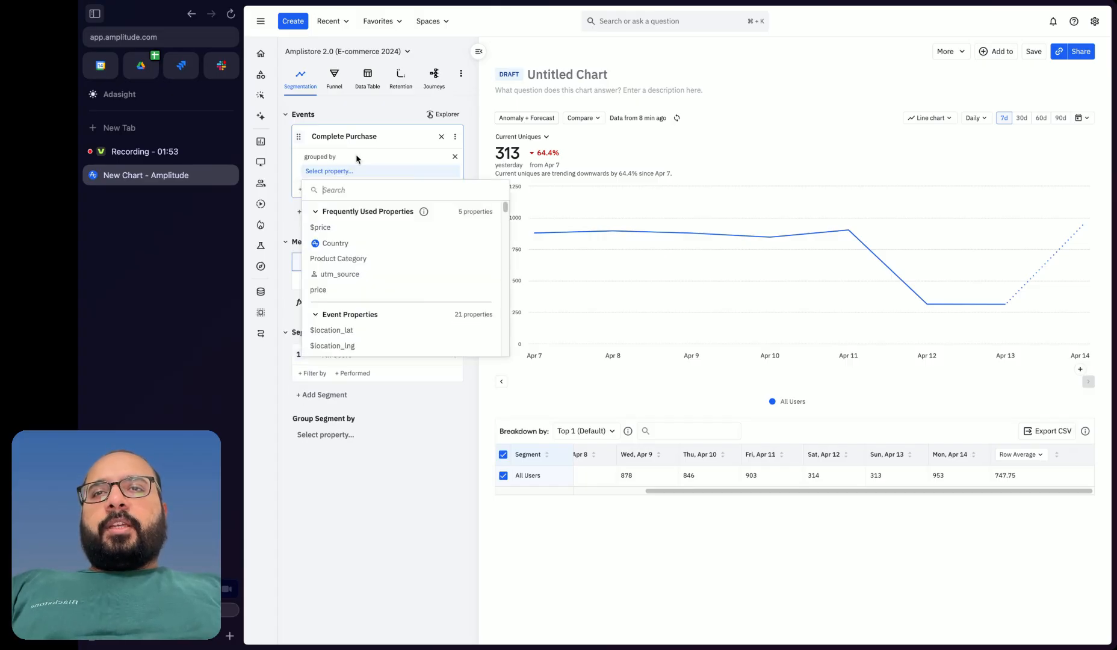
mouse_move(363, 228)
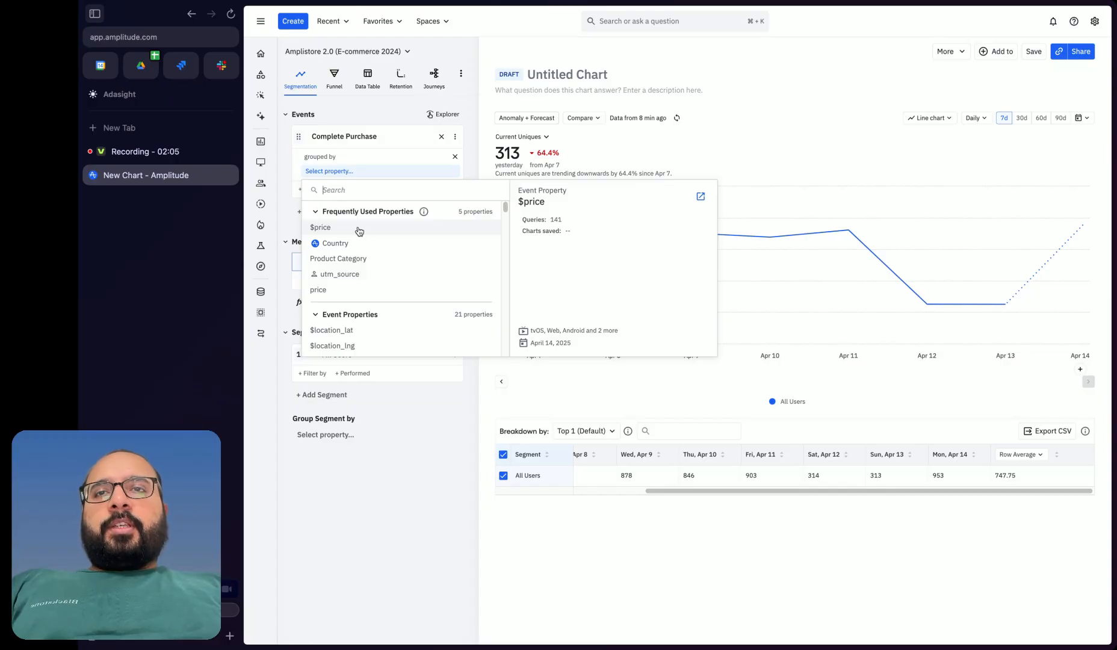
left_click(359, 231)
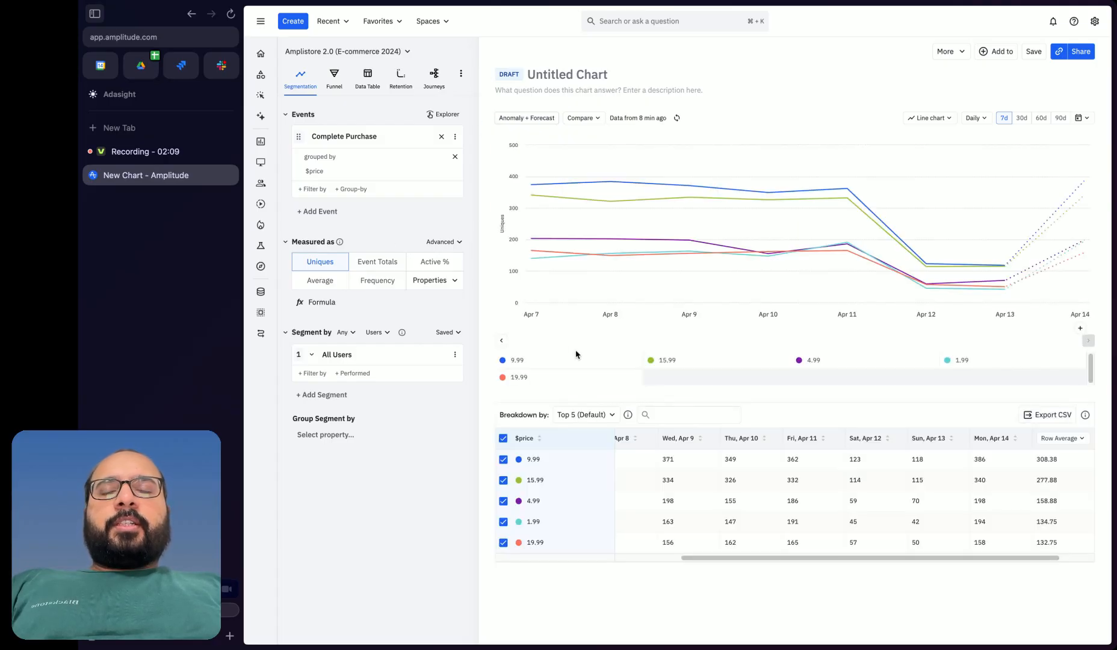
Try measuring the purchases by Frequency and return the measurement to Uniques
mouse_move(533, 264)
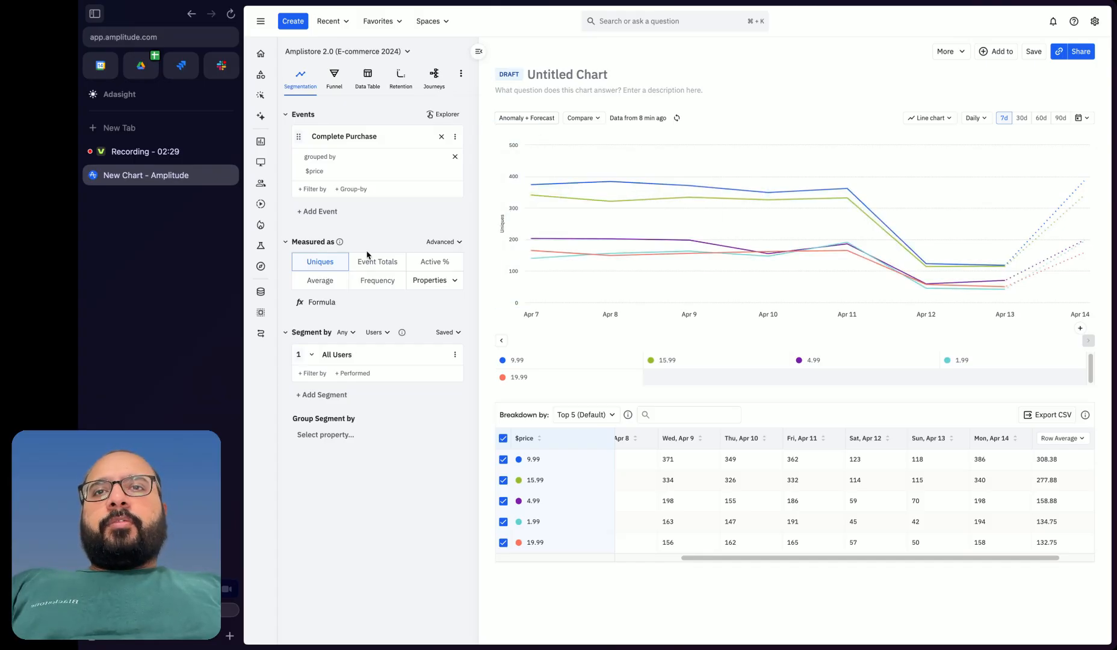
left_click(363, 285)
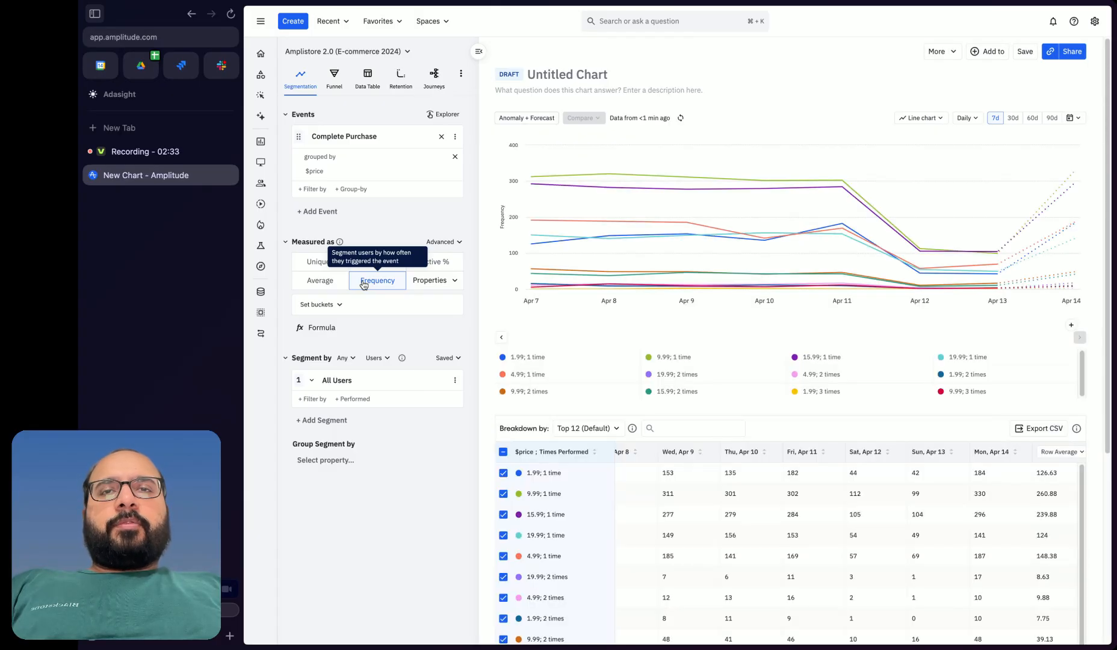
left_click(328, 263)
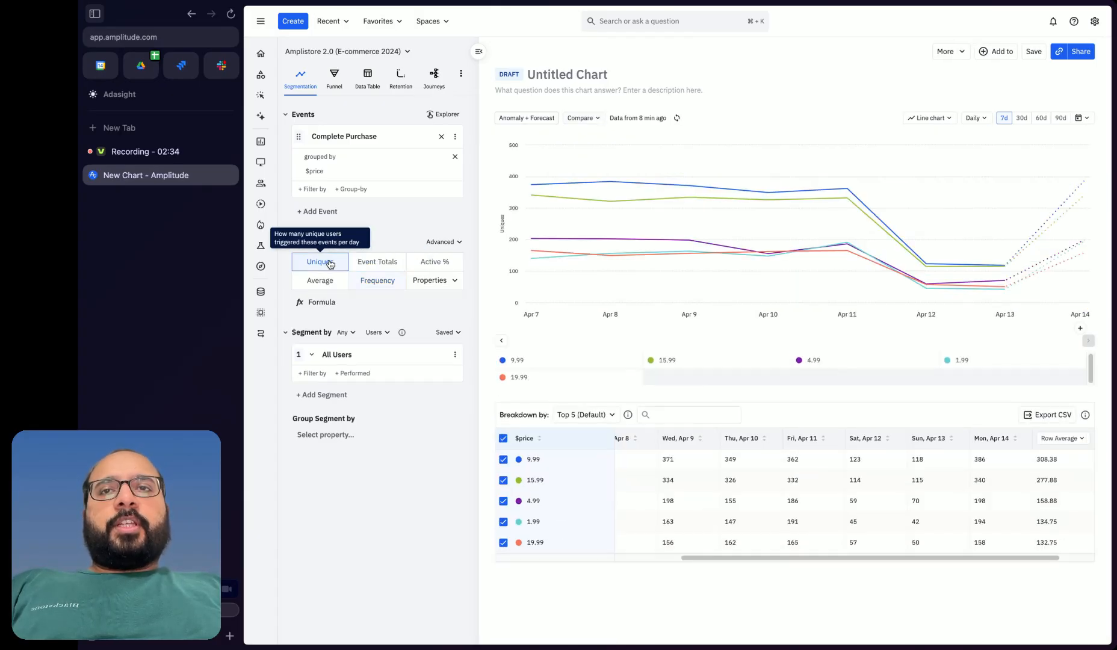
Display the Complete Purchase results grouped by $price as a bar chart
left_click(942, 124)
left_click(912, 174)
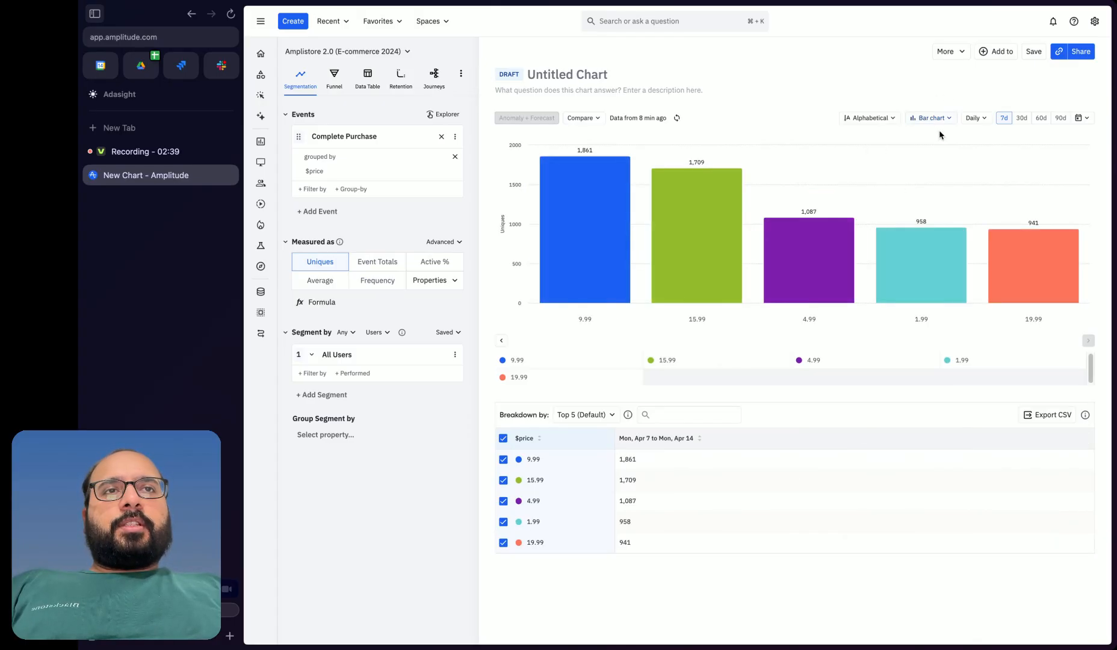
left_click(926, 118)
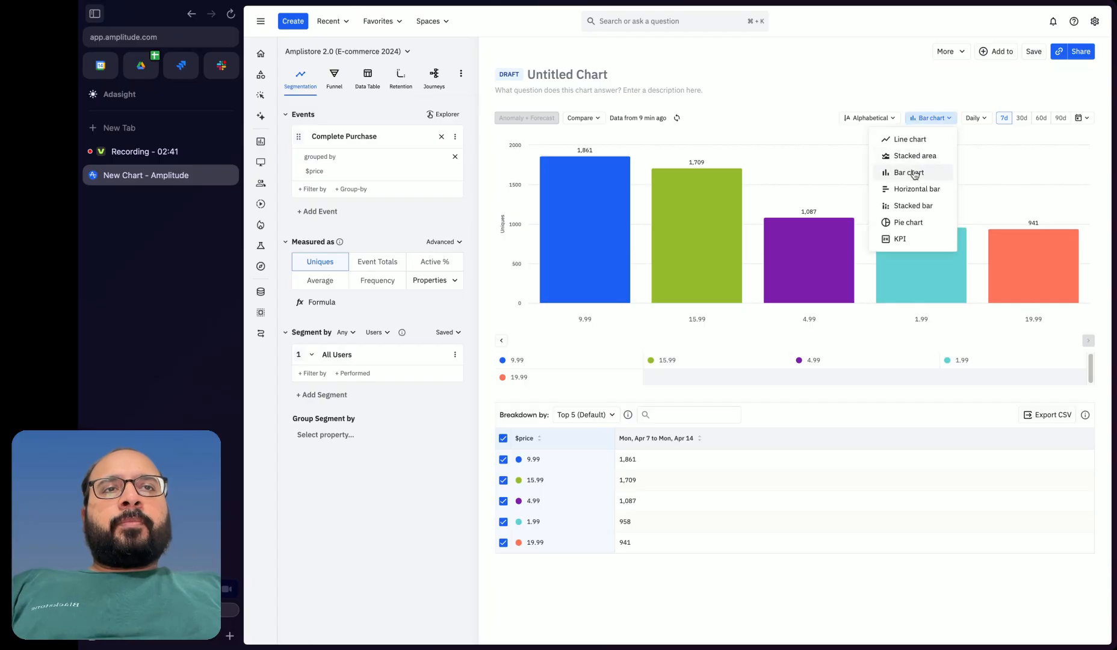
left_click(779, 108)
mouse_move(576, 255)
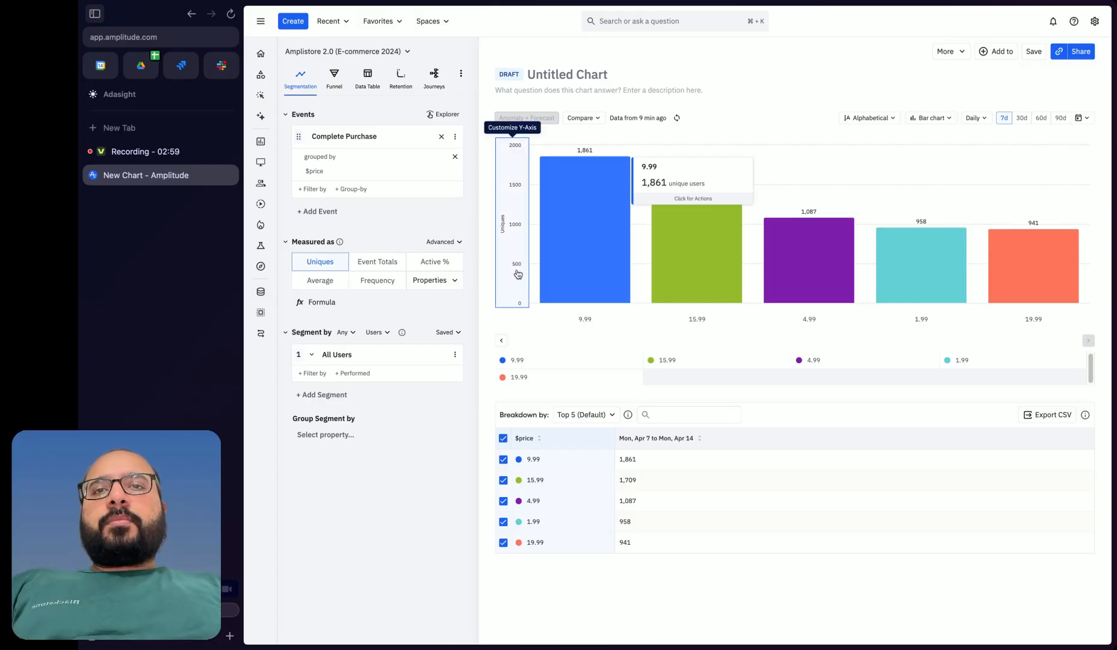
Measure Complete Purchase as the Sum of Property Value over all values of $price
left_click(456, 281)
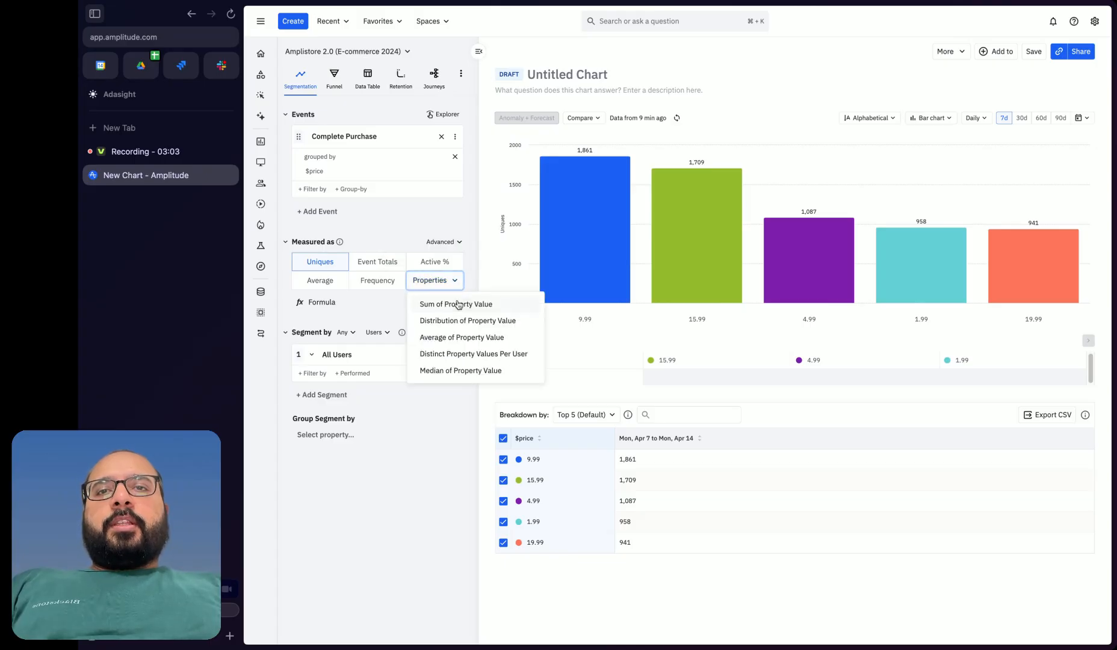
left_click(459, 304)
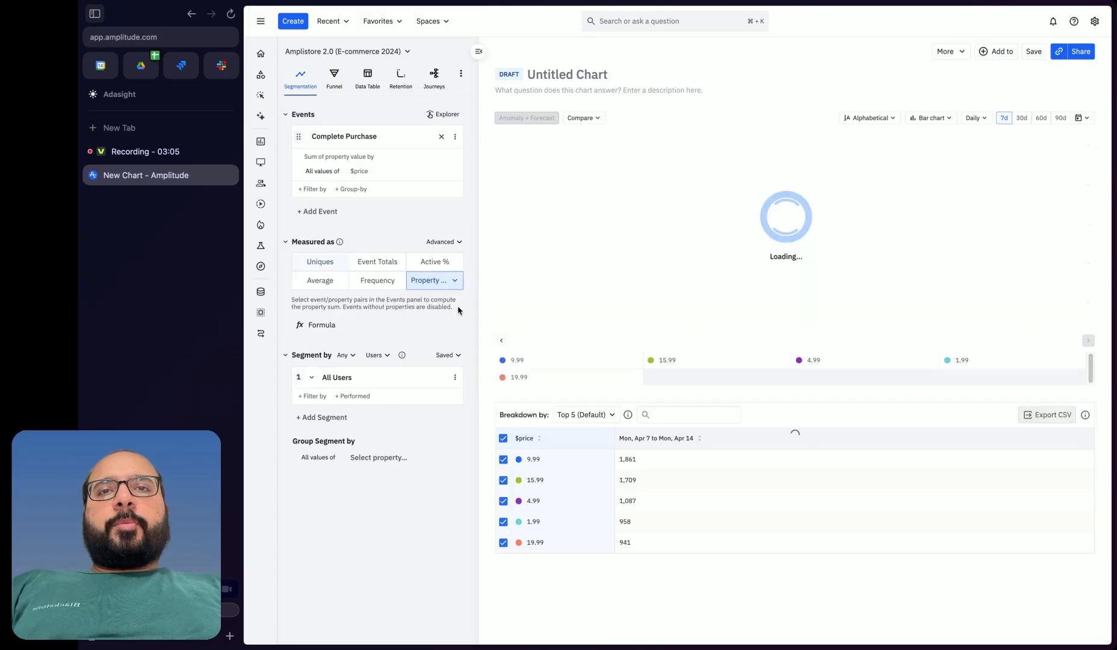
mouse_move(755, 237)
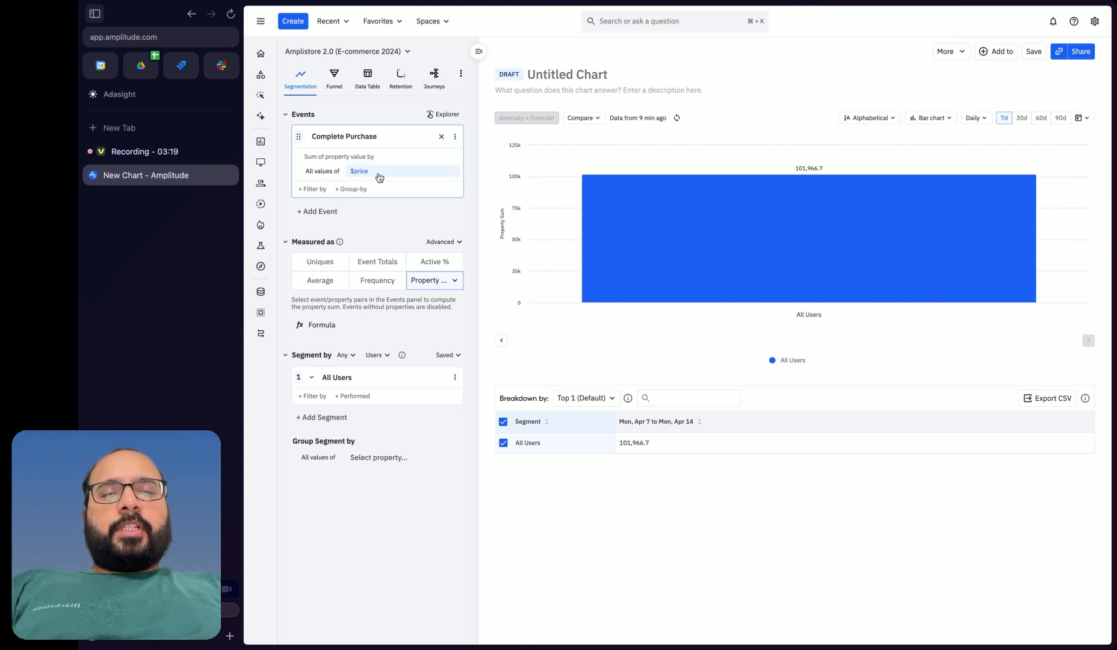
mouse_move(663, 251)
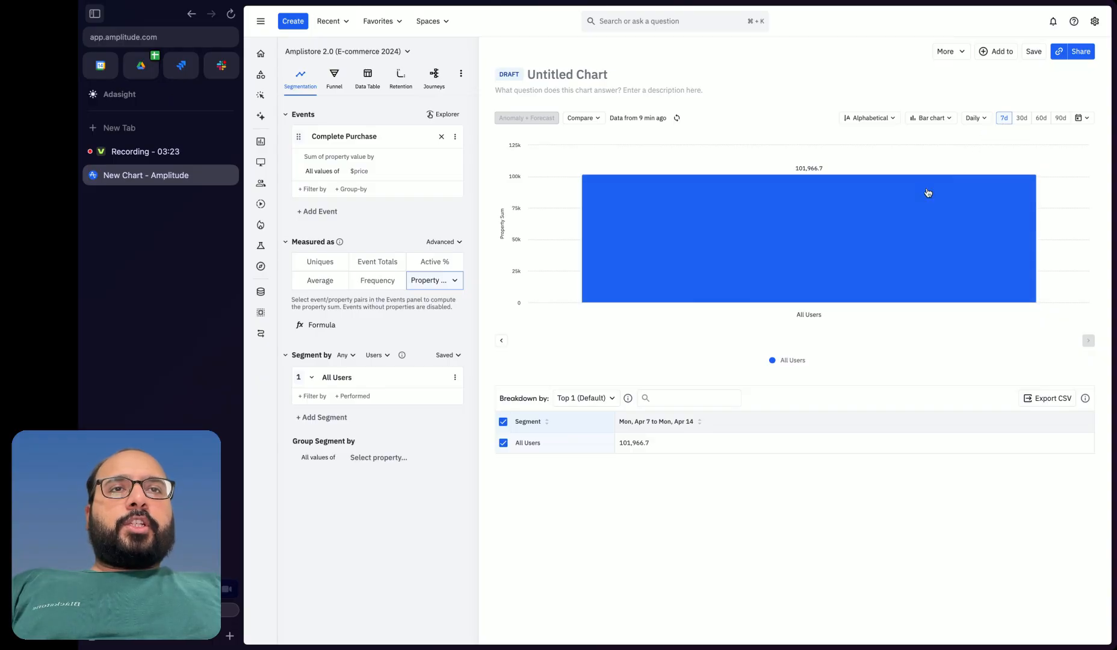
mouse_move(842, 193)
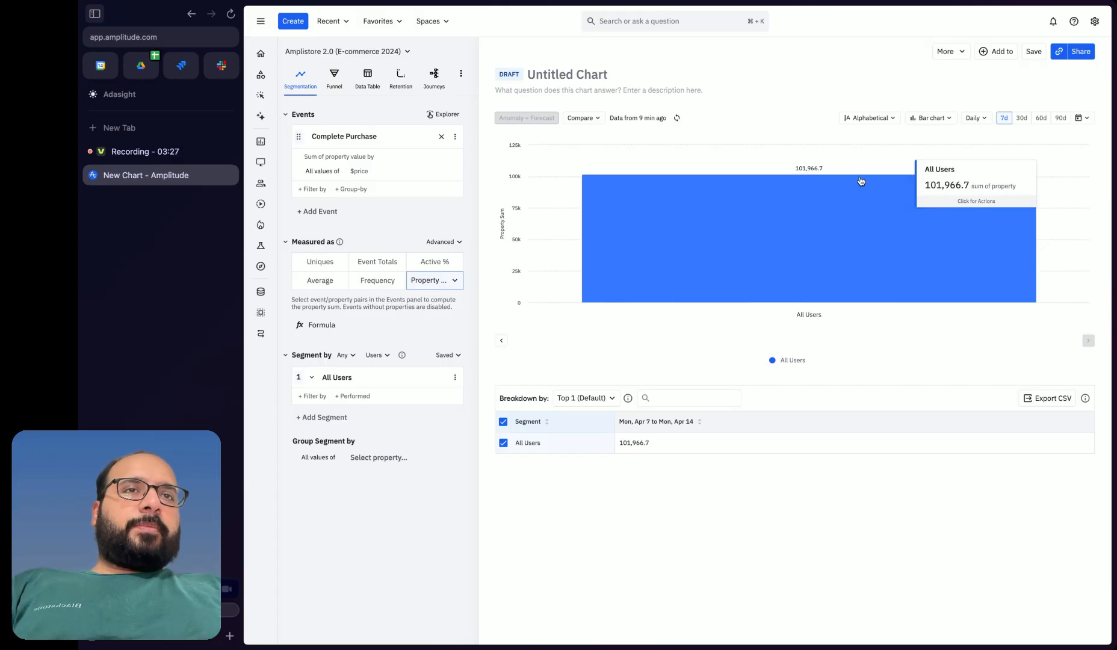
Show the property sum of $price as a line chart to view its daily trend
left_click(943, 119)
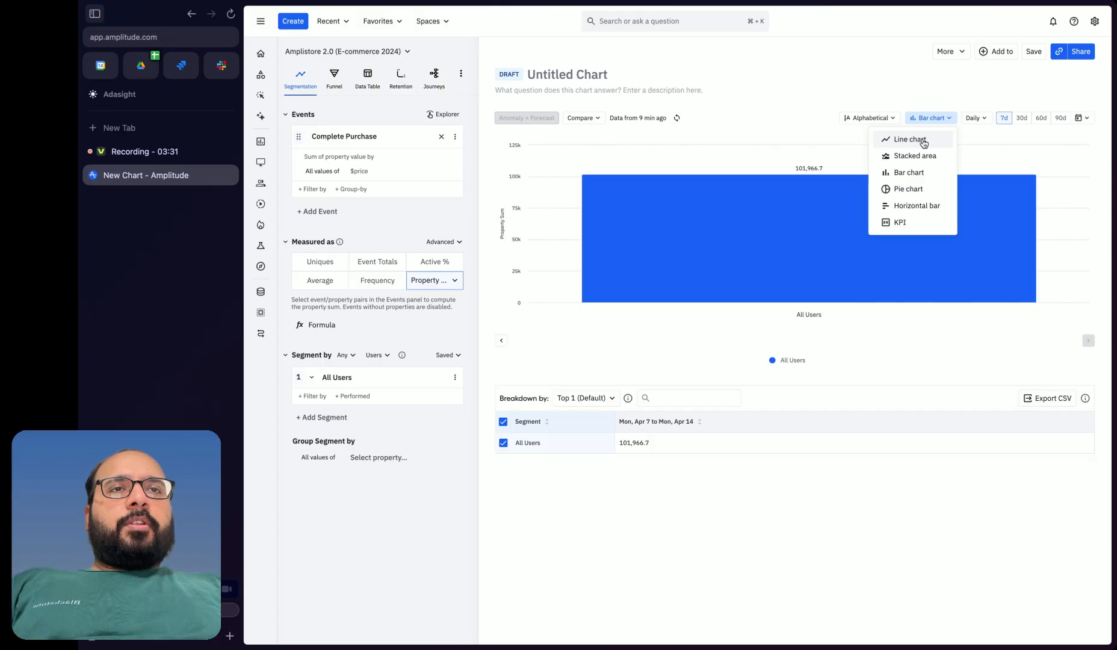
left_click(924, 141)
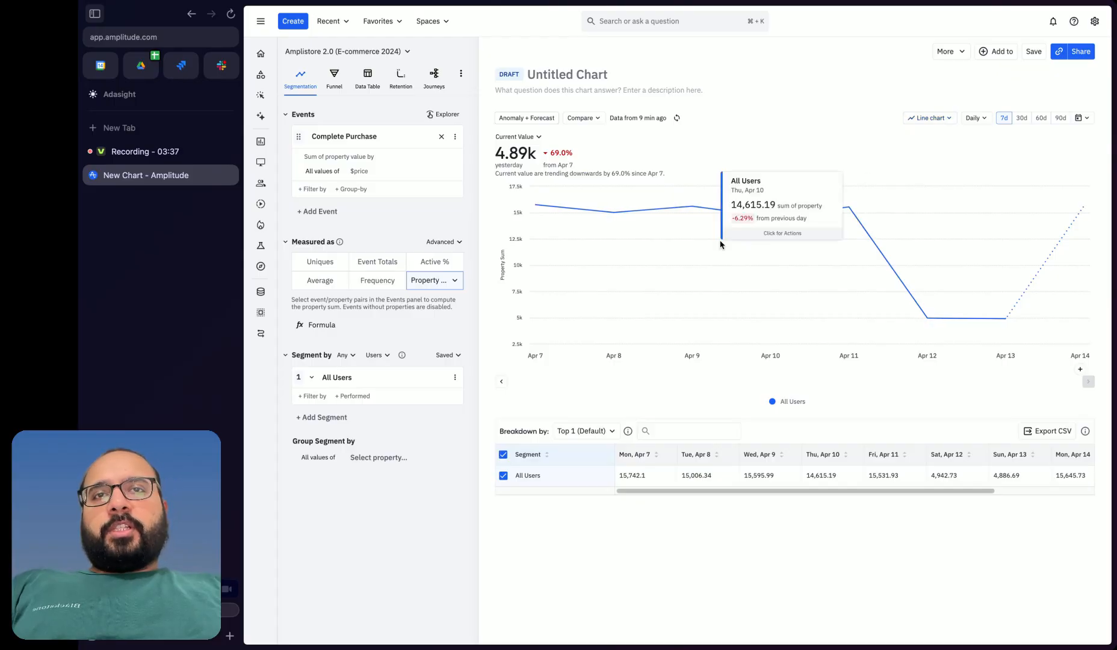
mouse_move(543, 235)
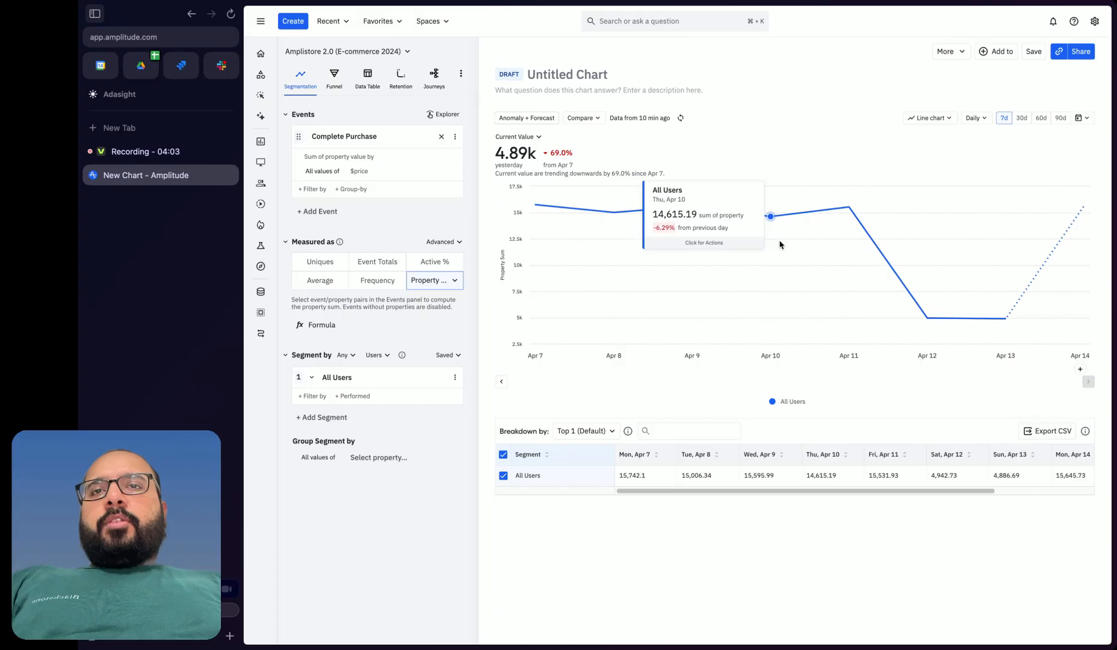
Switch the measurement to a custom formula, replace the formula with PROPSUM(A), and apply it
left_click(331, 329)
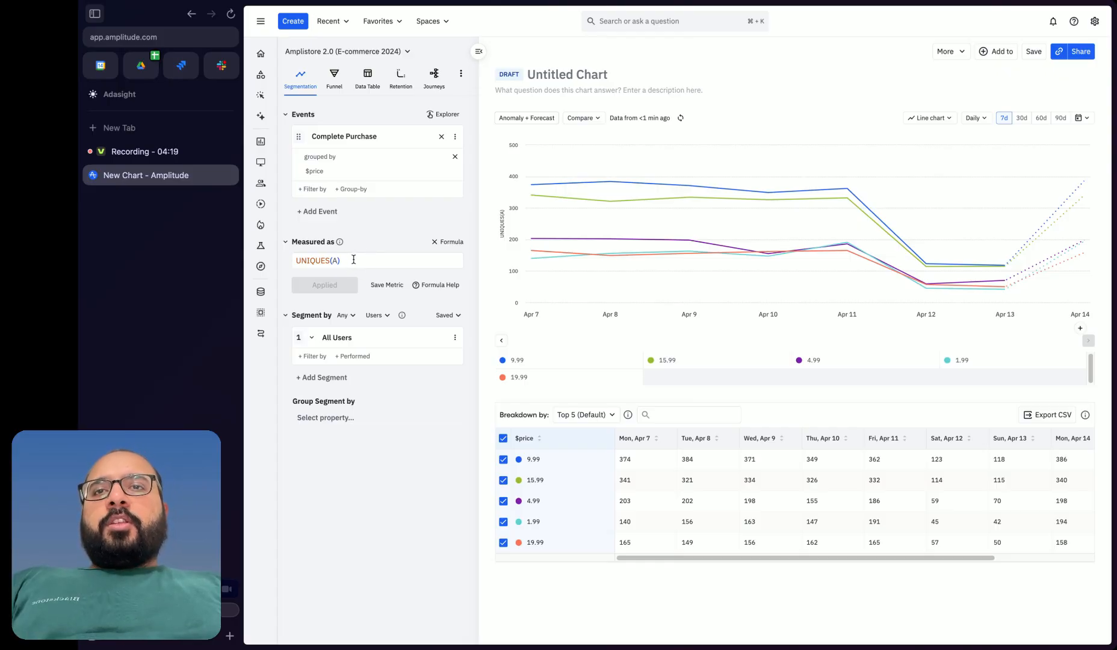
triple_click(353, 260)
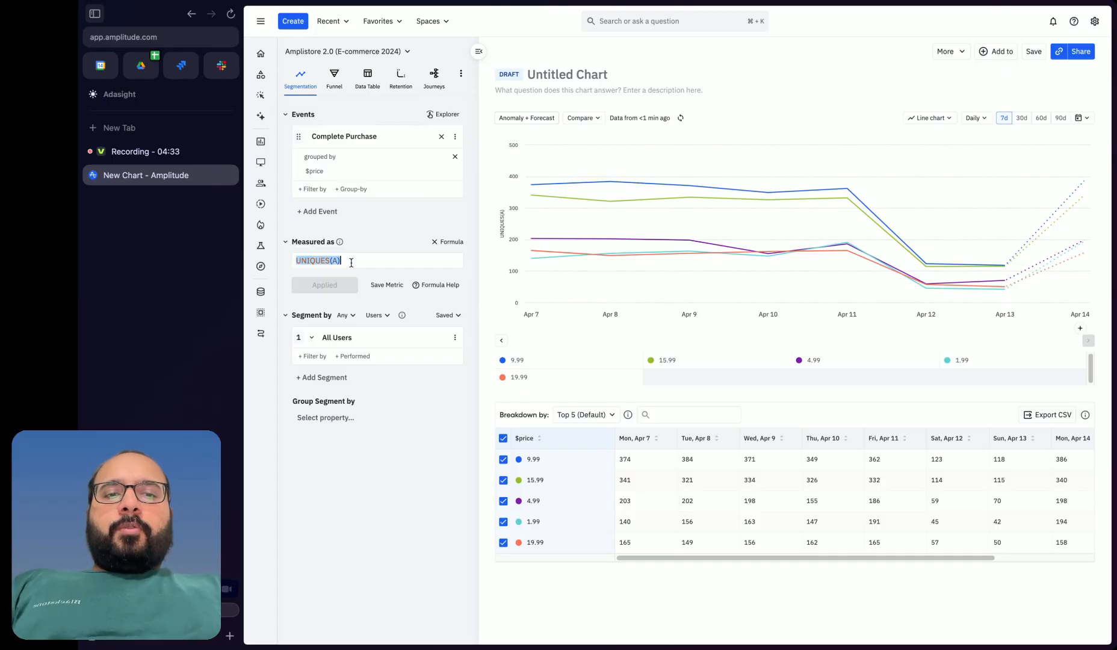
type("pr")
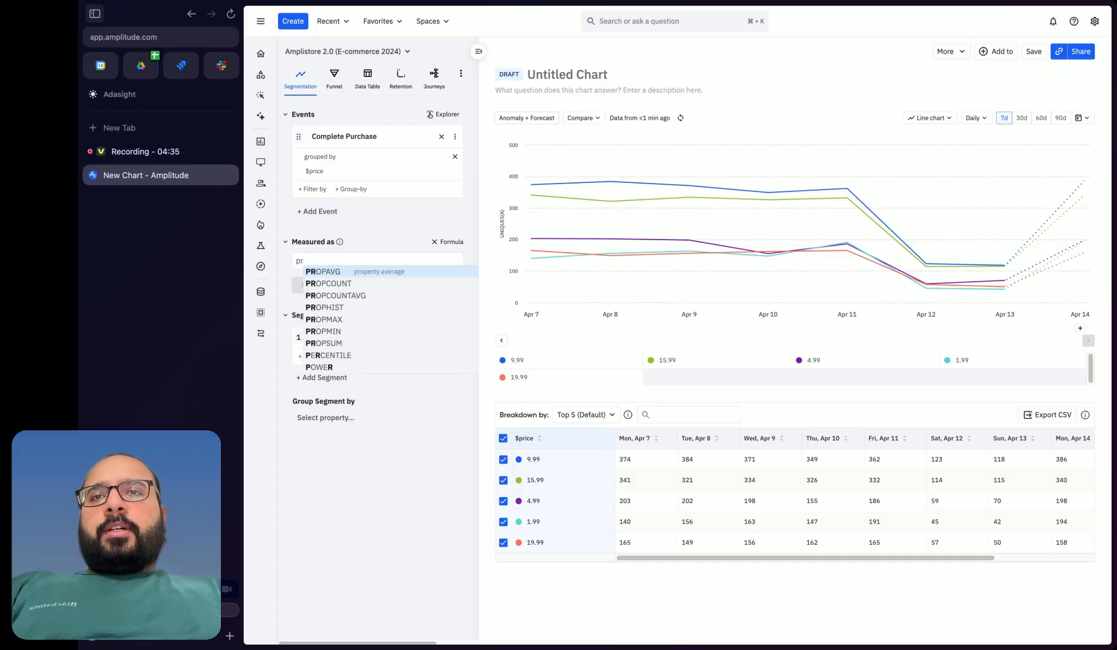
type("op")
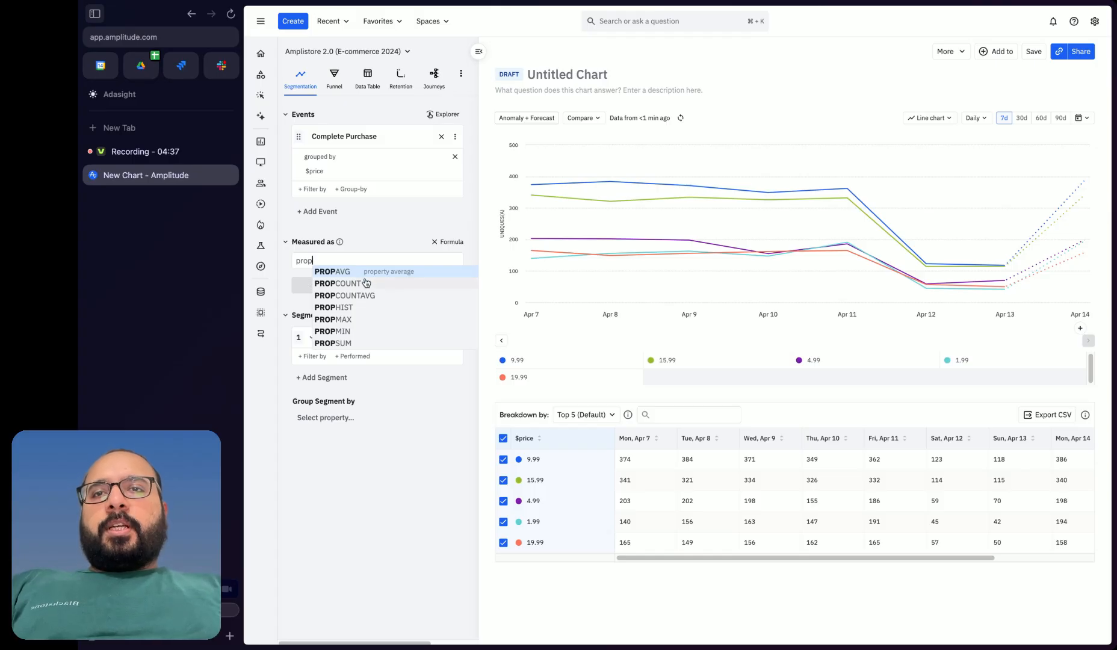
left_click(361, 342)
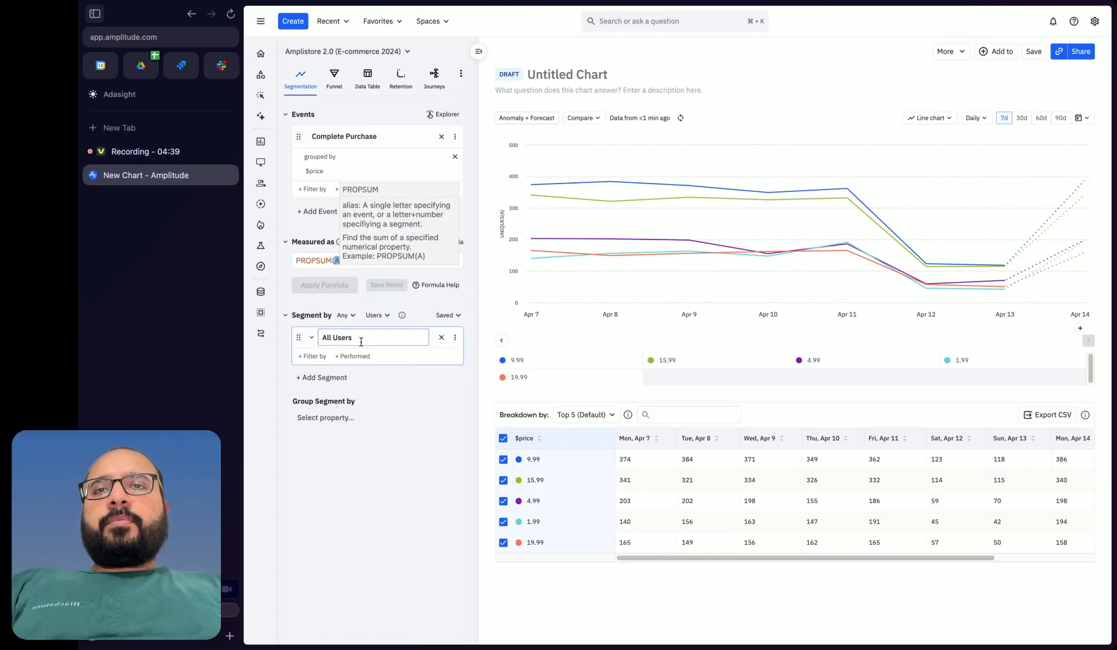
type(")")
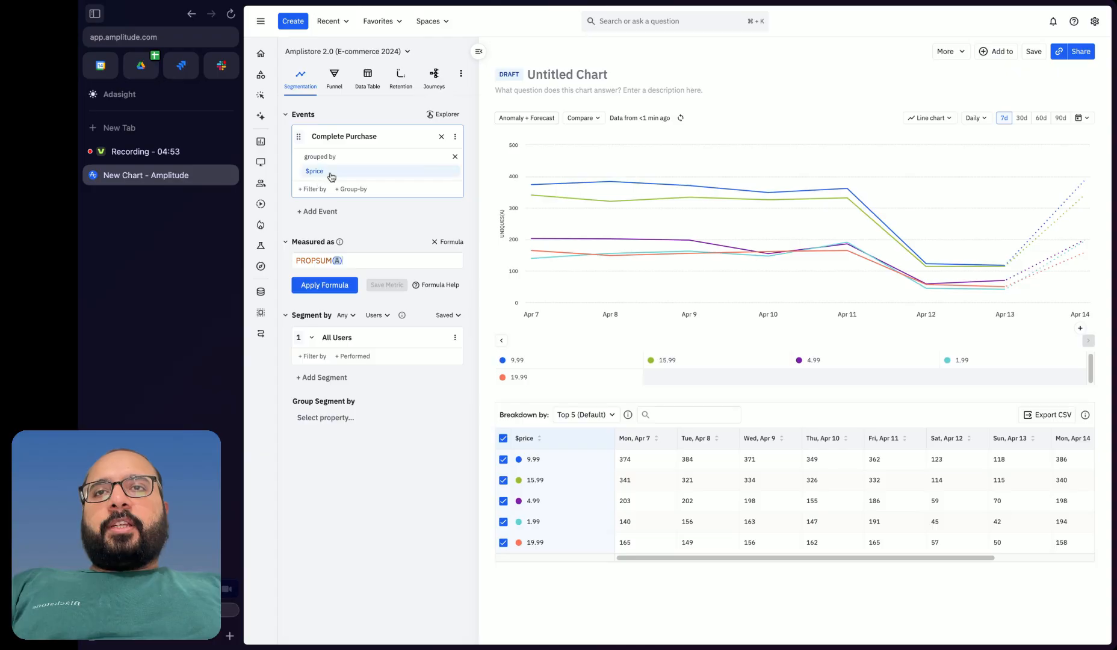
left_click(329, 288)
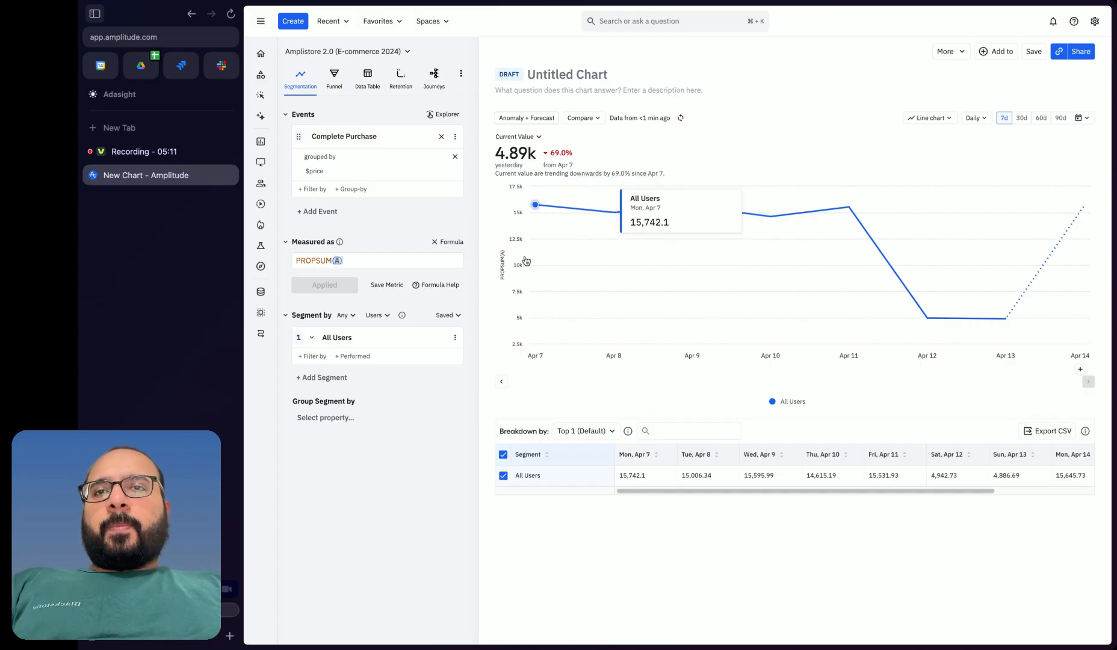
Change the custom formula to PROPAVG(A) and apply it to chart the average $price of Complete Purchase
double_click(330, 260)
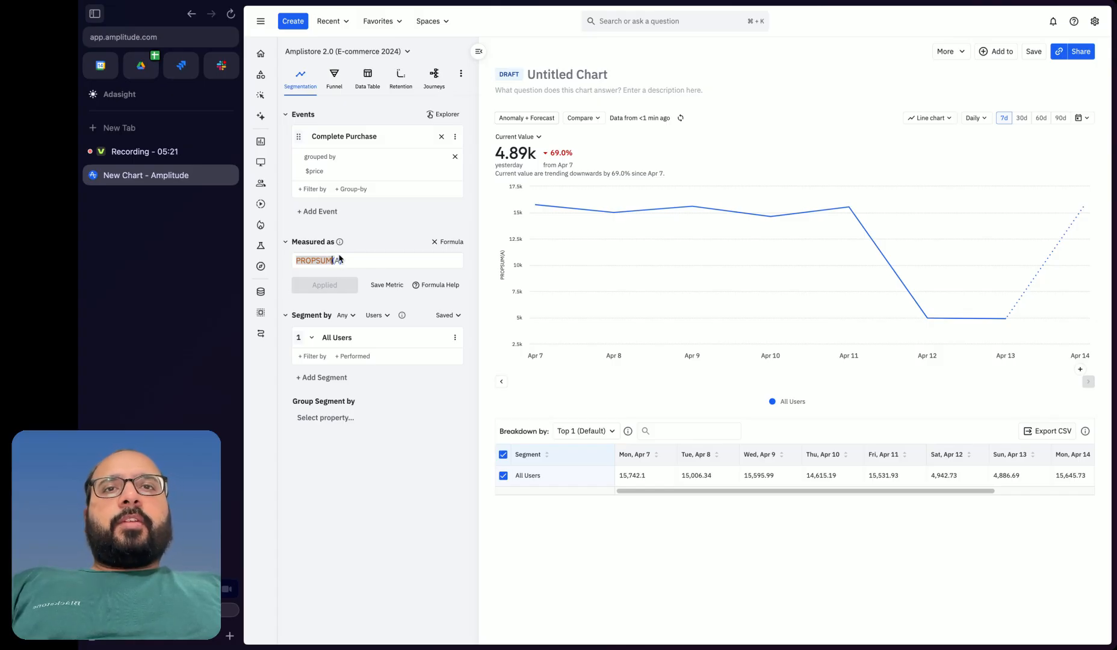
key("Right")
key("BackSpace")
key("BackSpace")
key("BackSpace")
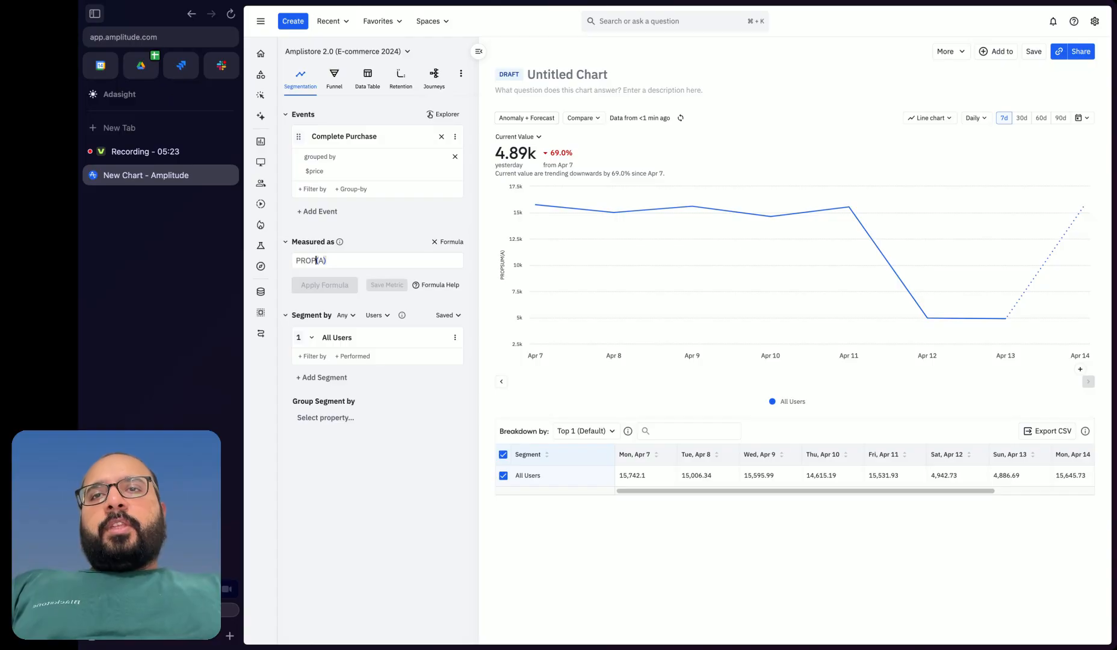
type("av")
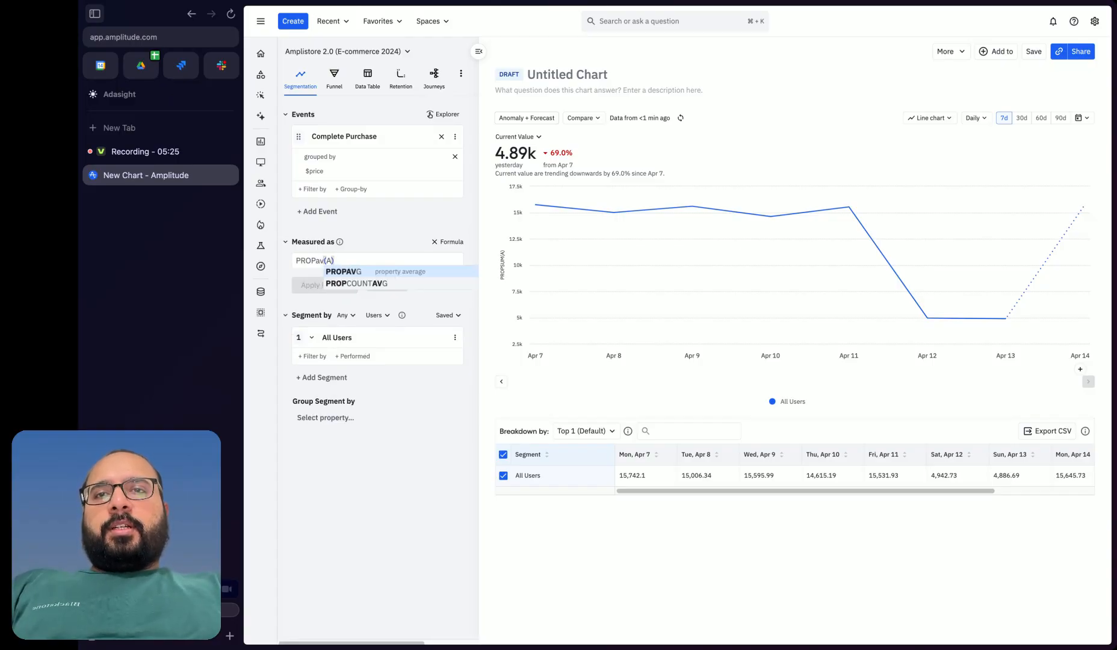
left_click(348, 273)
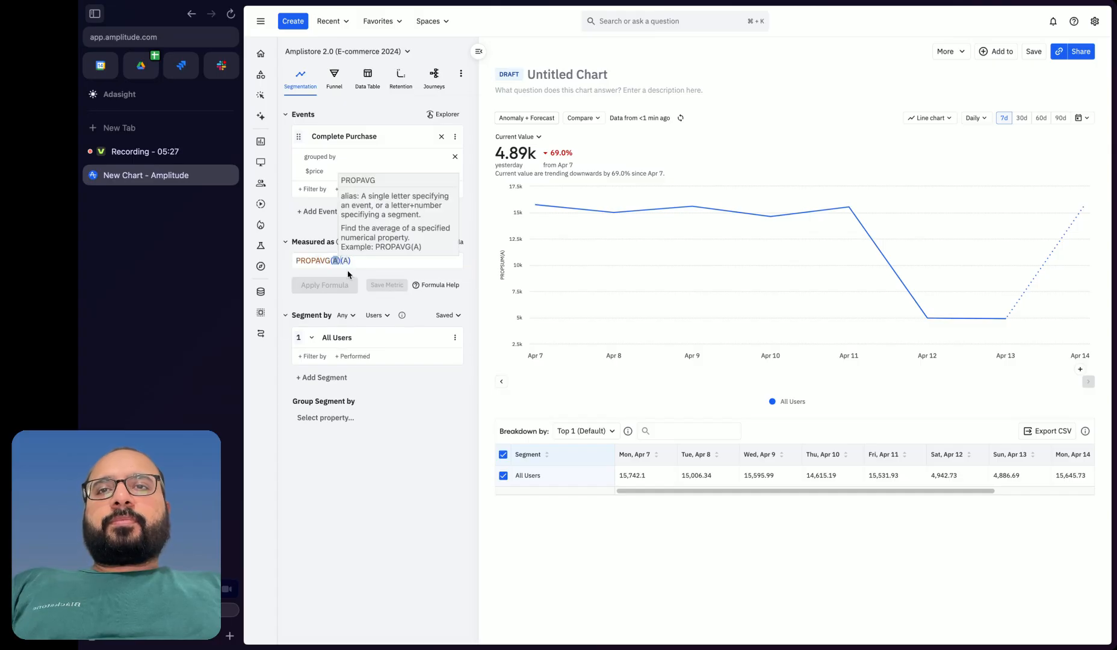
key("BackSpace")
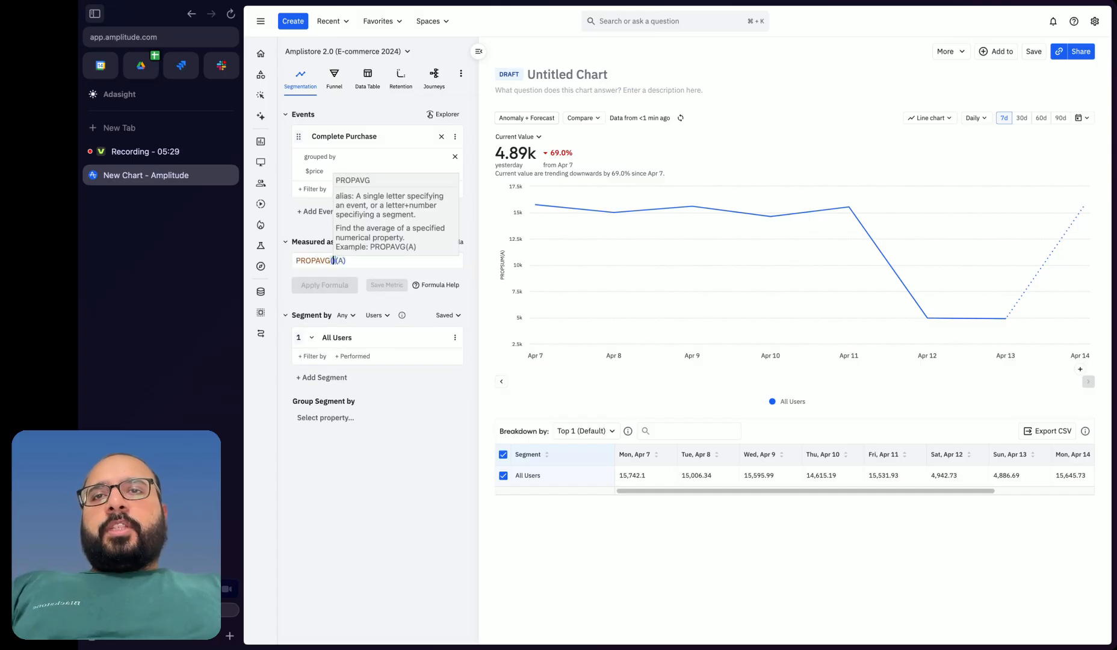
key("BackSpace")
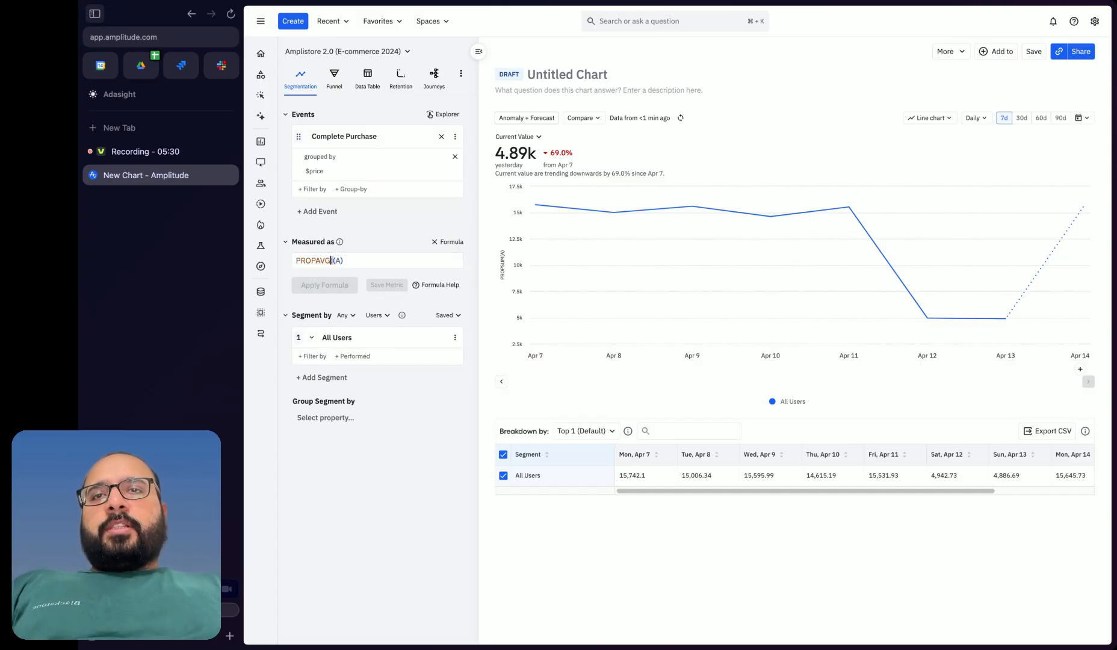
left_click(349, 285)
left_click(326, 286)
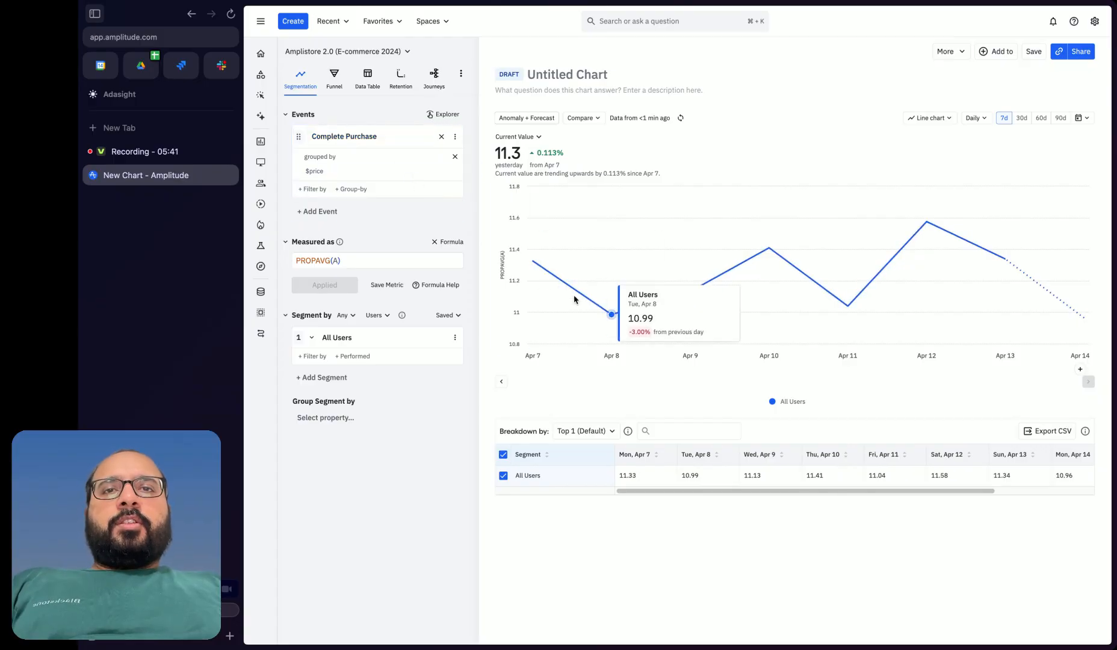
Examine the daily average $price values along the line chart
mouse_move(542, 279)
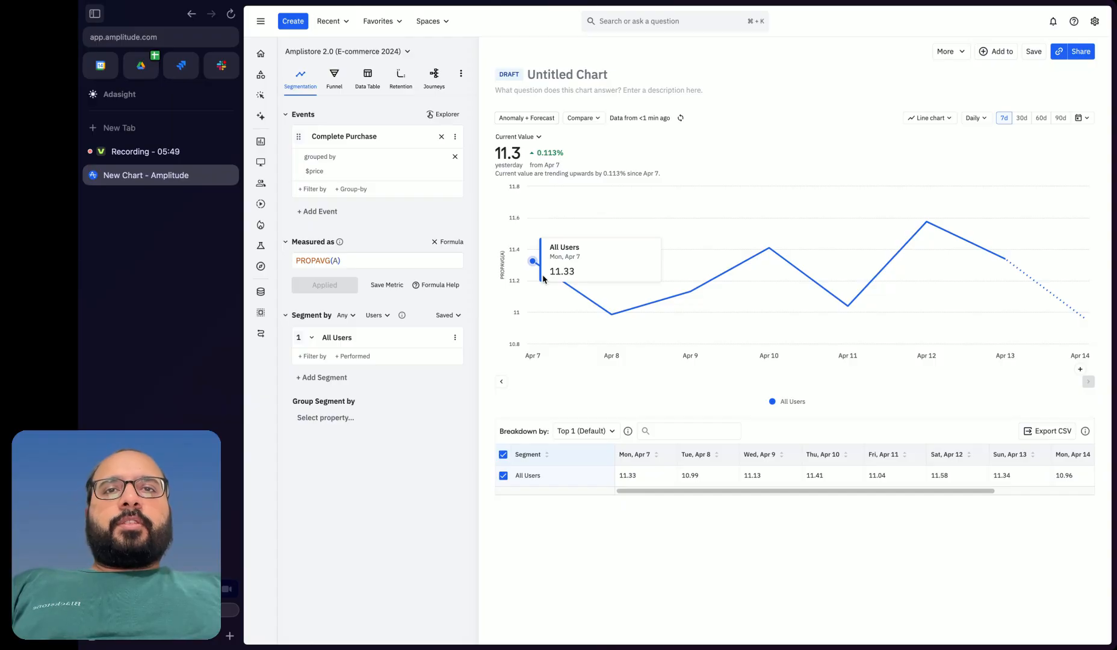
mouse_move(601, 306)
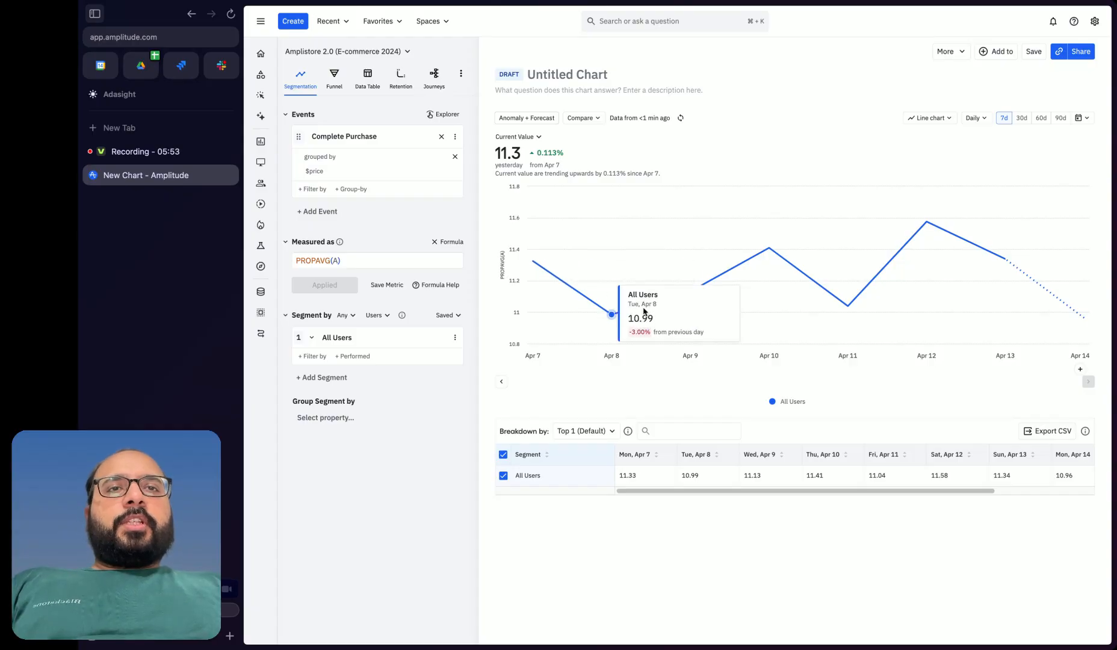
mouse_move(861, 297)
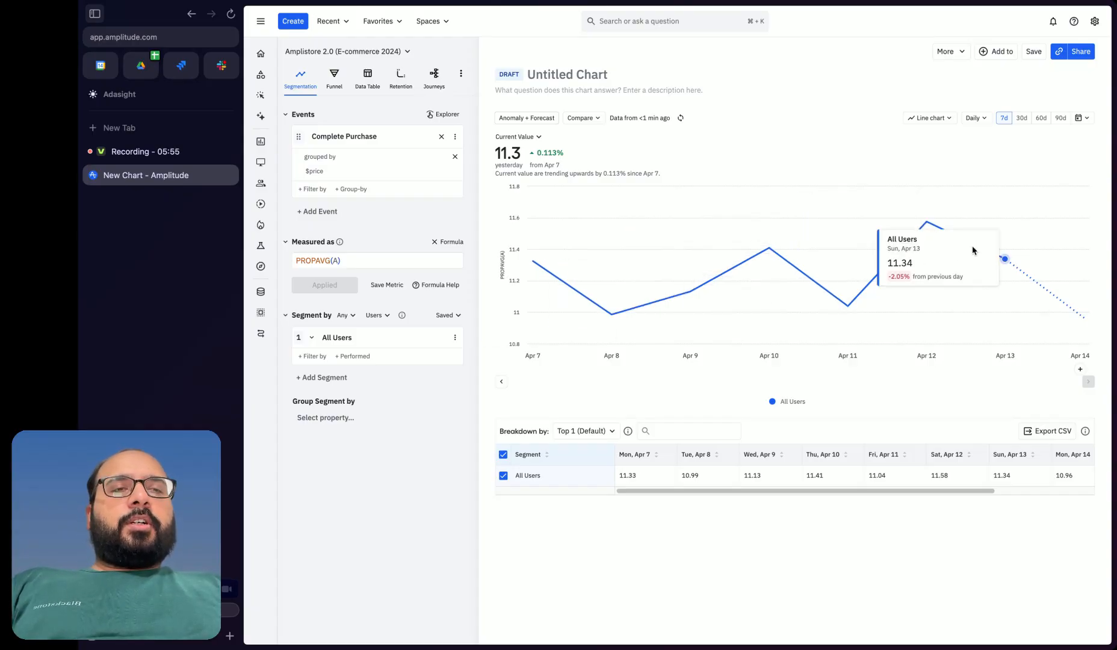
mouse_move(988, 254)
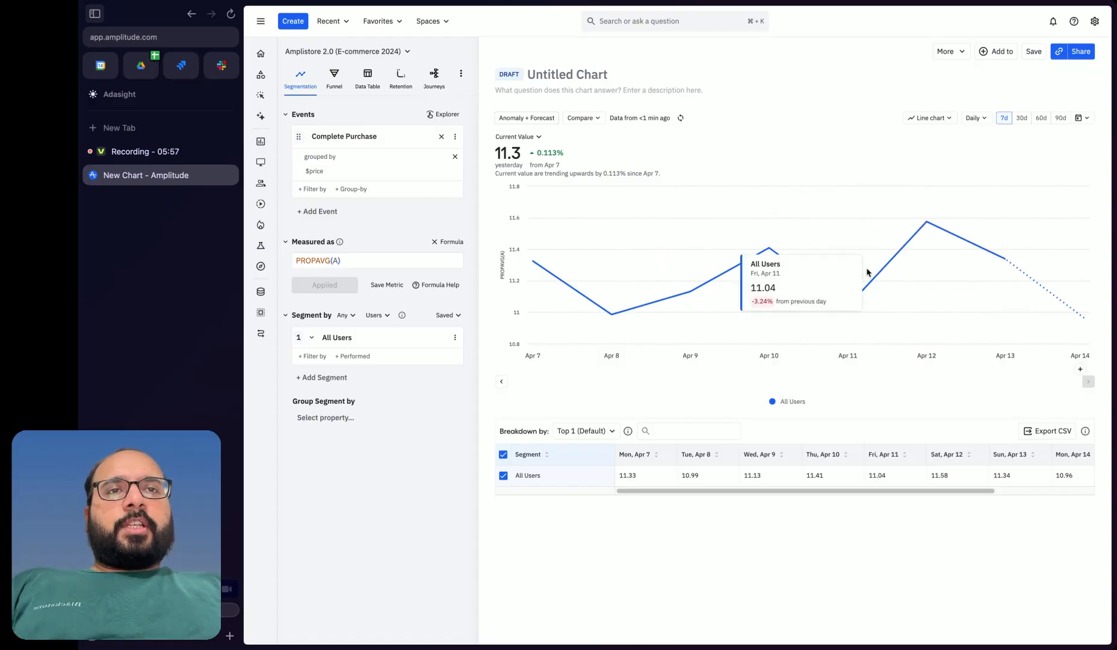
mouse_move(656, 303)
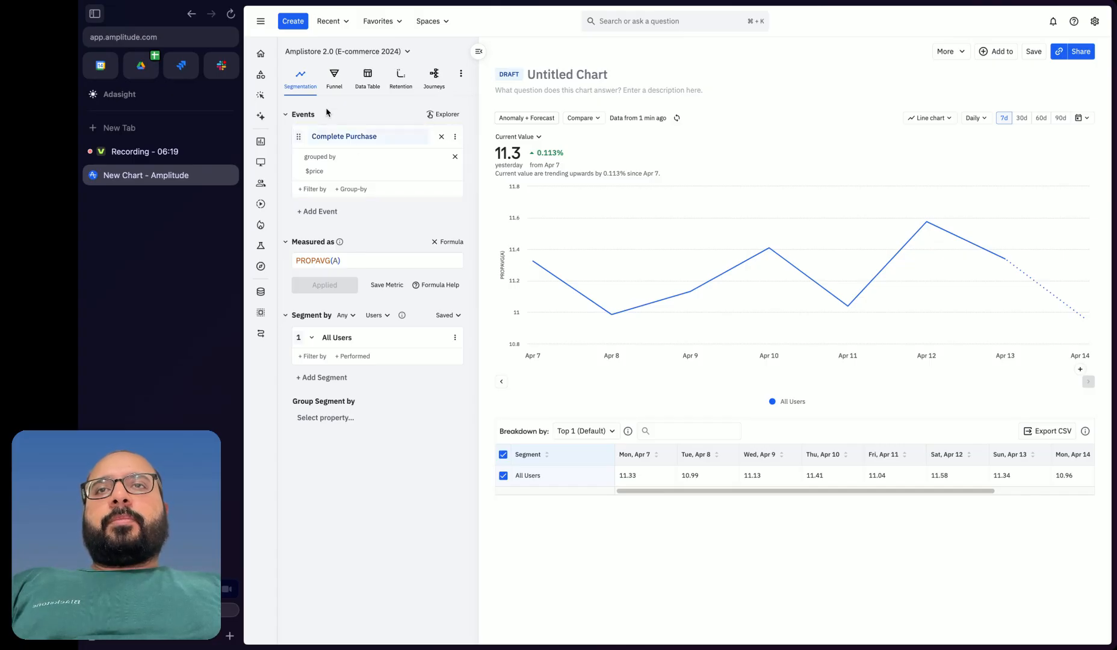
Create a new Revenue LTV chart from the additional chart types
left_click(299, 25)
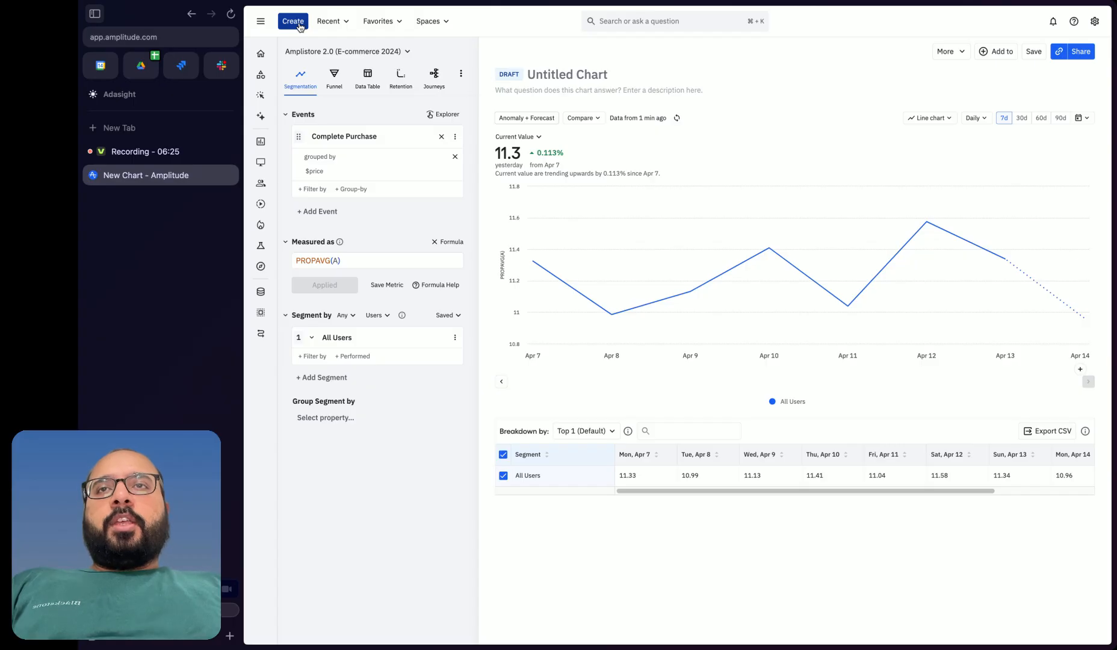
left_click(299, 25)
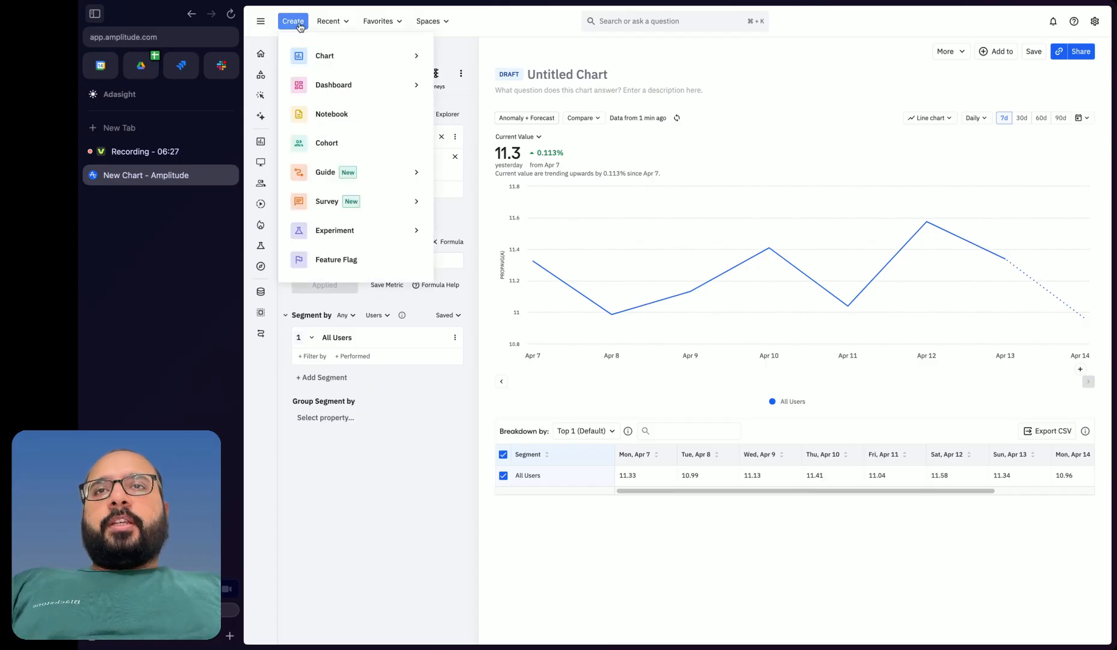
mouse_move(370, 62)
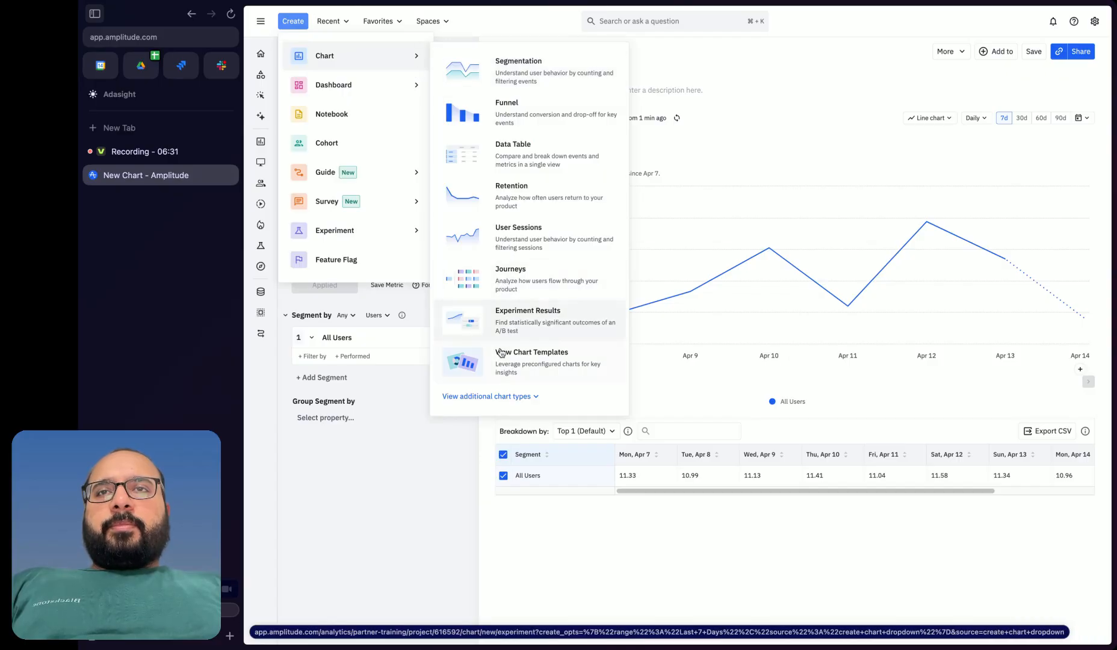
left_click(504, 398)
scroll(530, 366, "down", 4)
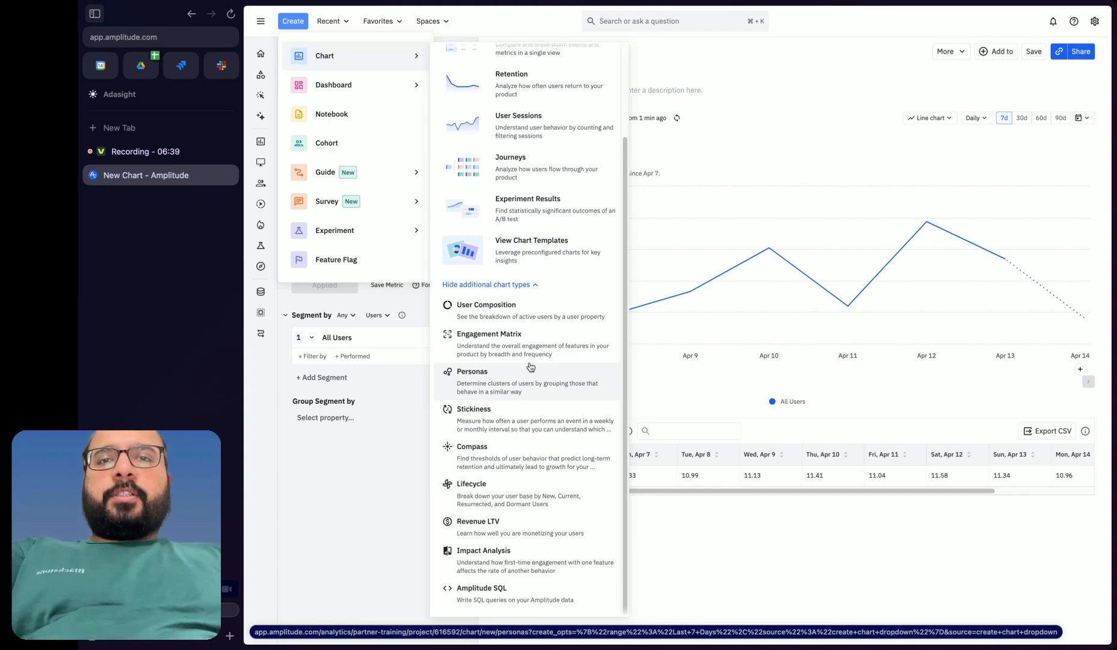
left_click(520, 530)
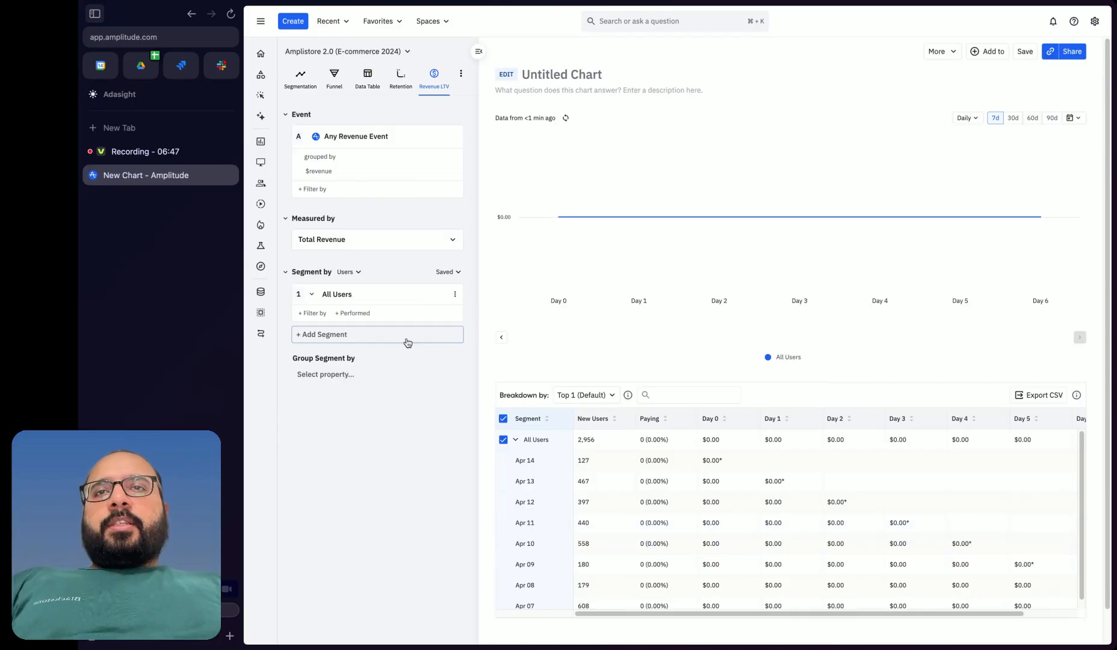
Set the Revenue LTV event to Complete Purchase and group it by $price
left_click(356, 138)
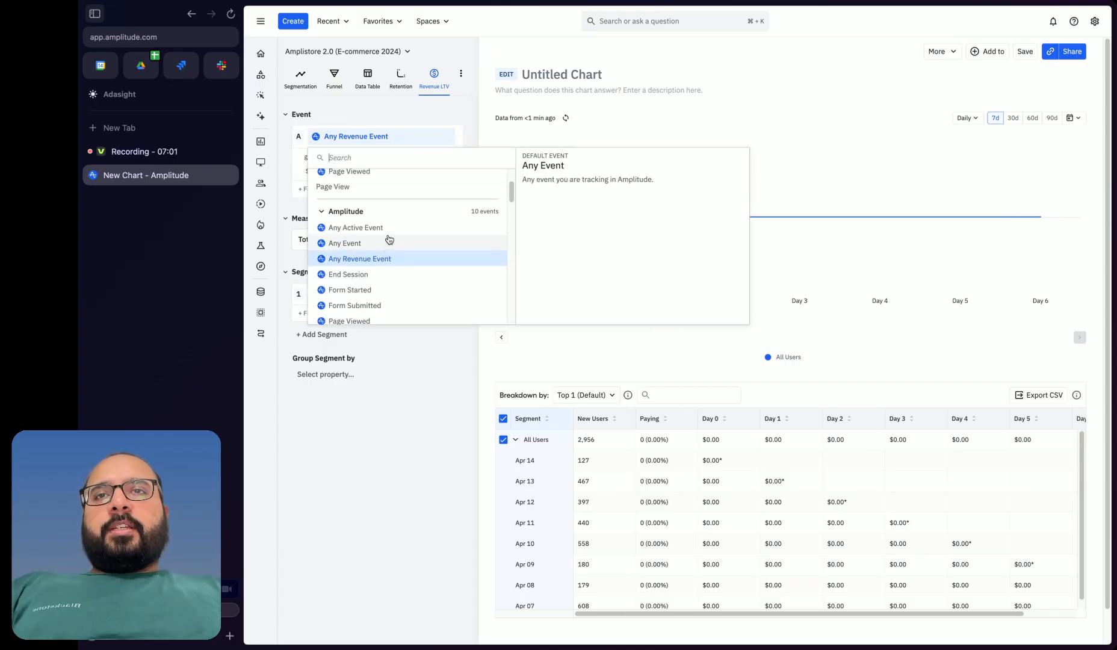
scroll(385, 241, "up", 2)
left_click(374, 219)
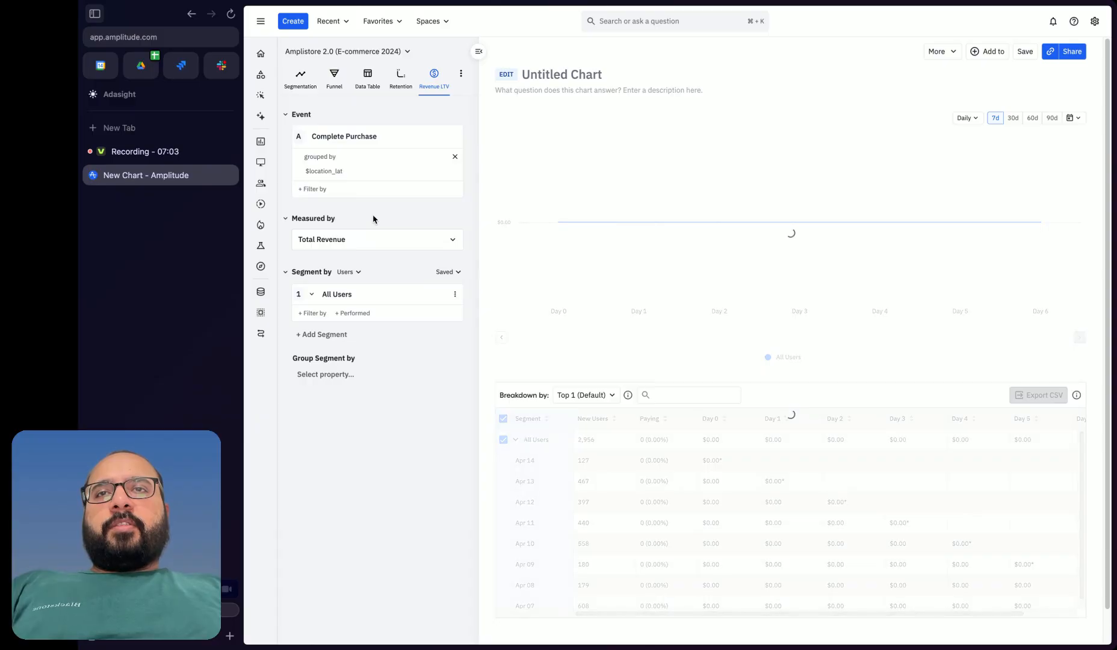
left_click(333, 172)
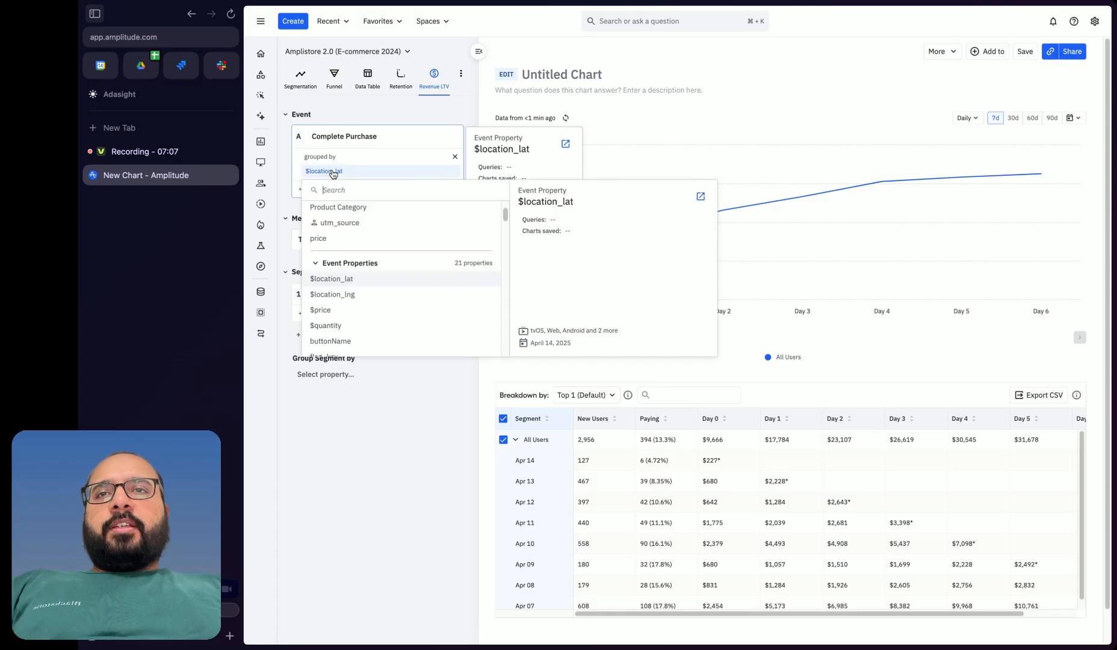
scroll(349, 241, "up", 3)
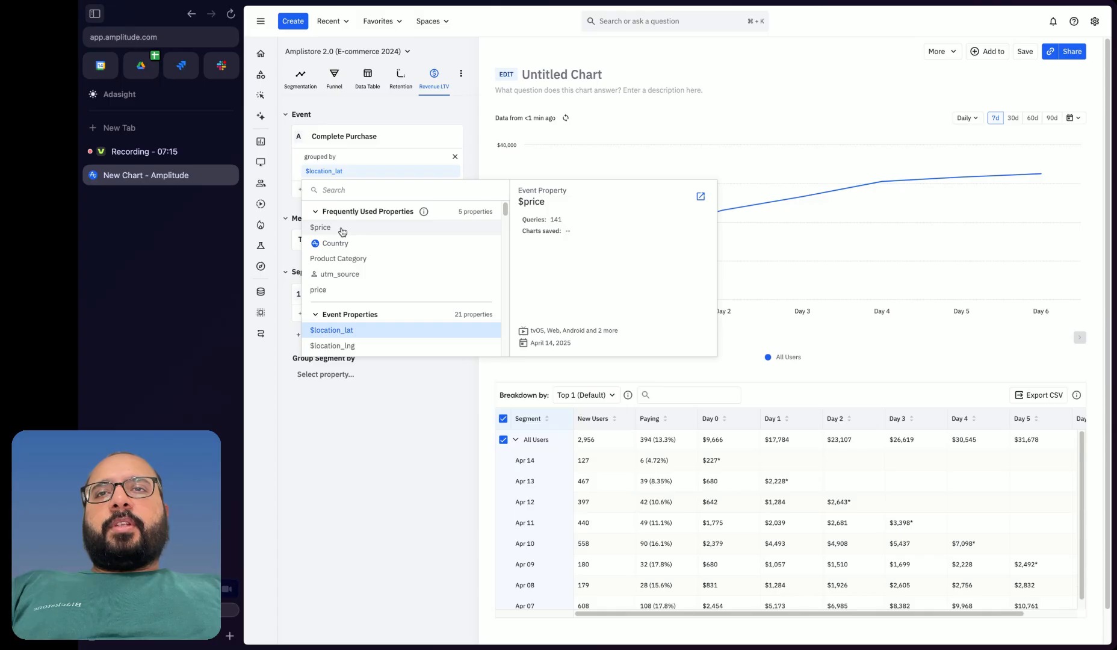
left_click(342, 229)
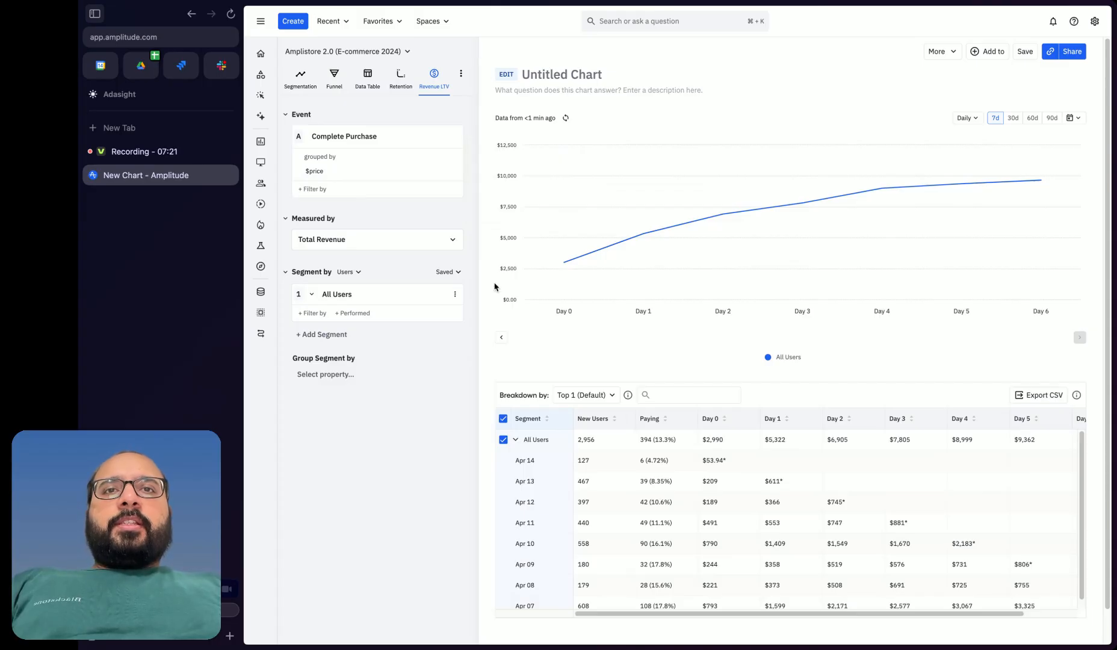
Review the available revenue measurements, the cumulative Total Revenue curve from Day 0 to Day 6, and the cohort breakdown table
mouse_move(555, 284)
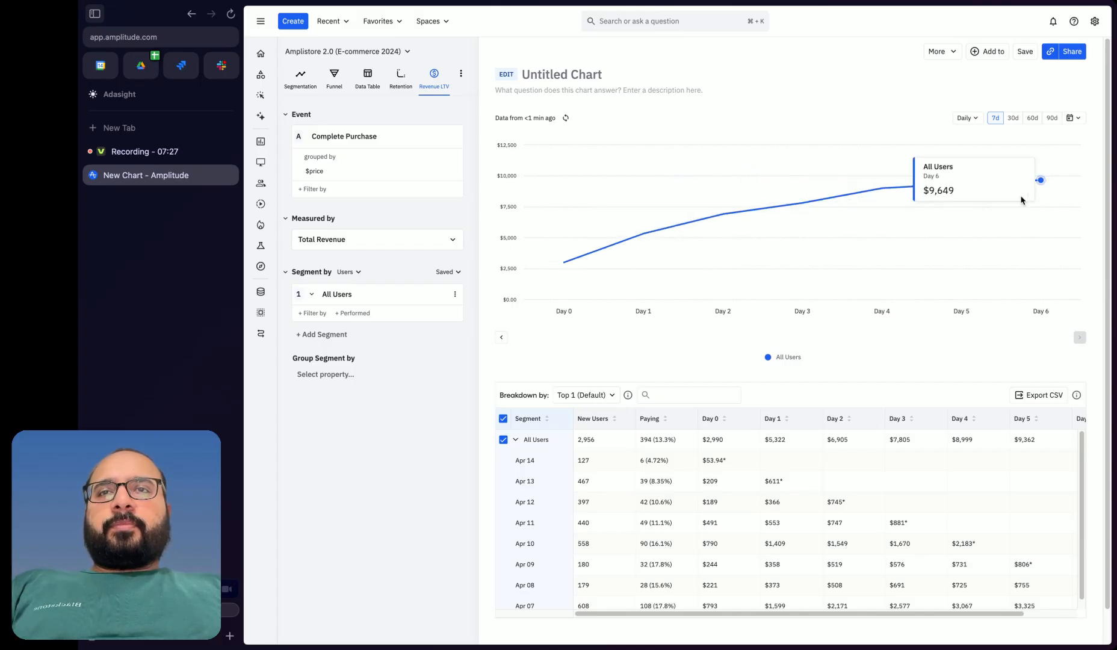
left_click(409, 245)
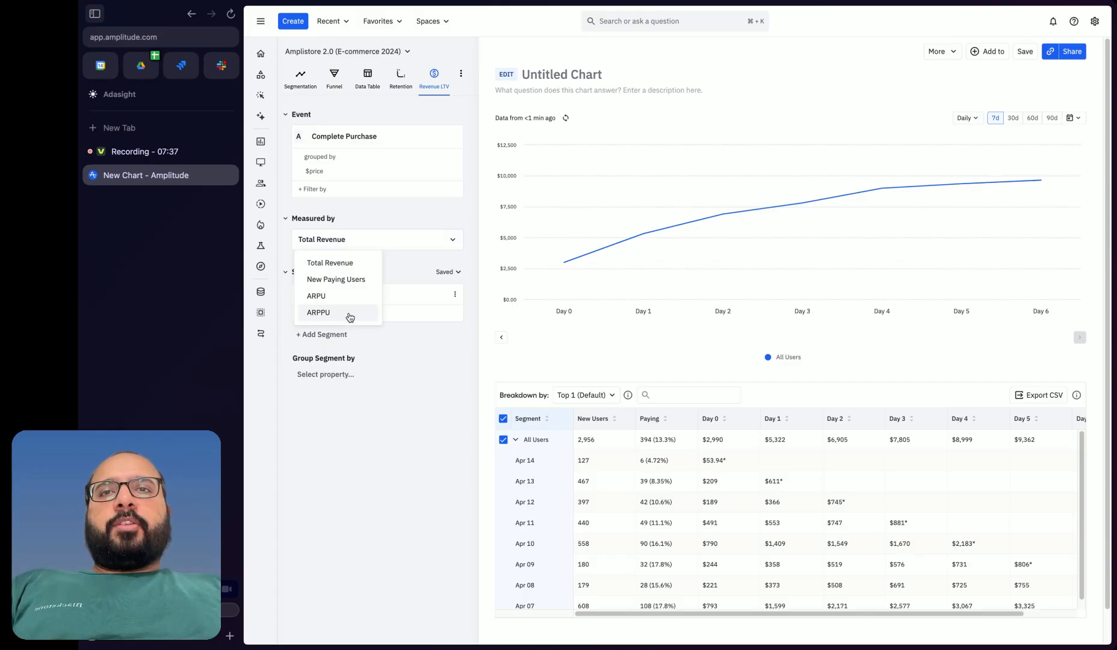
left_click(379, 228)
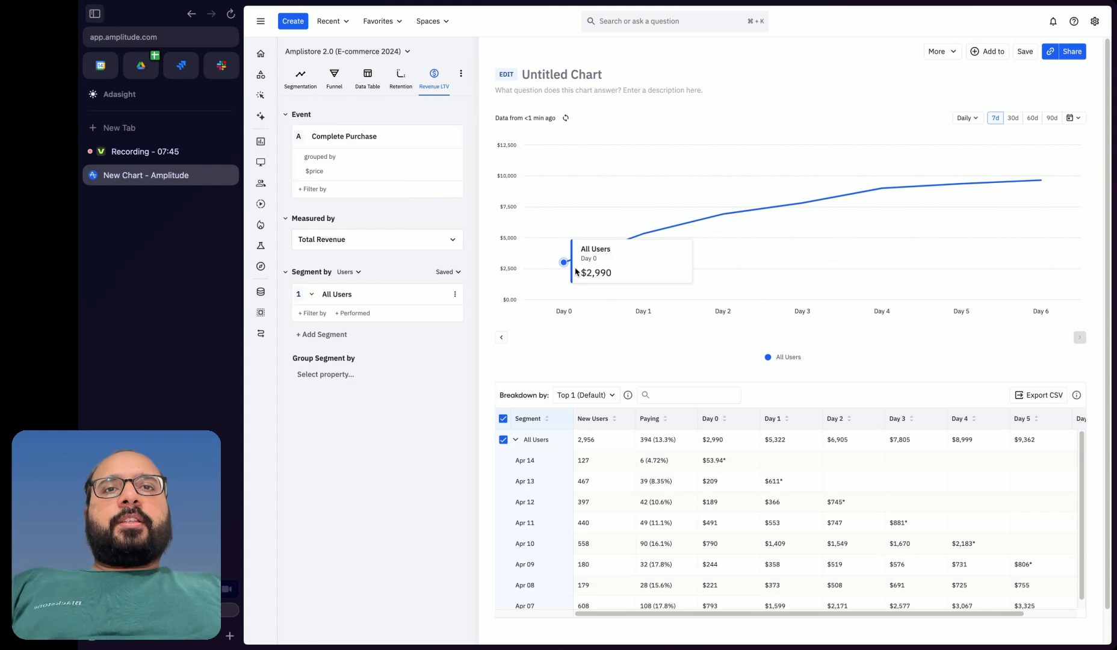
mouse_move(656, 249)
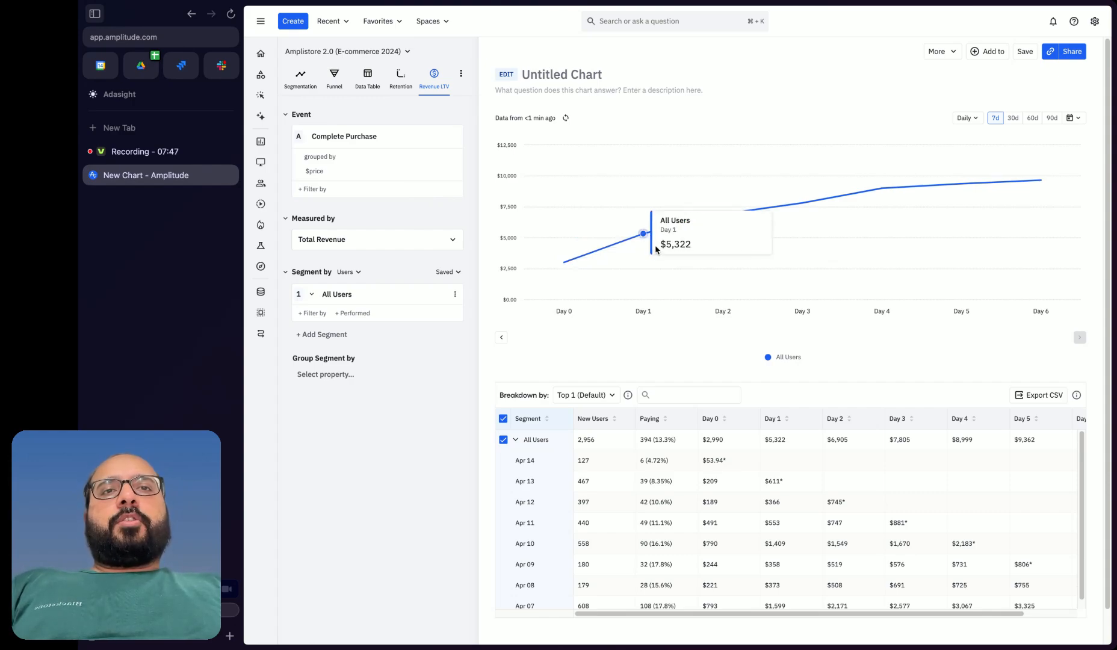
mouse_move(718, 239)
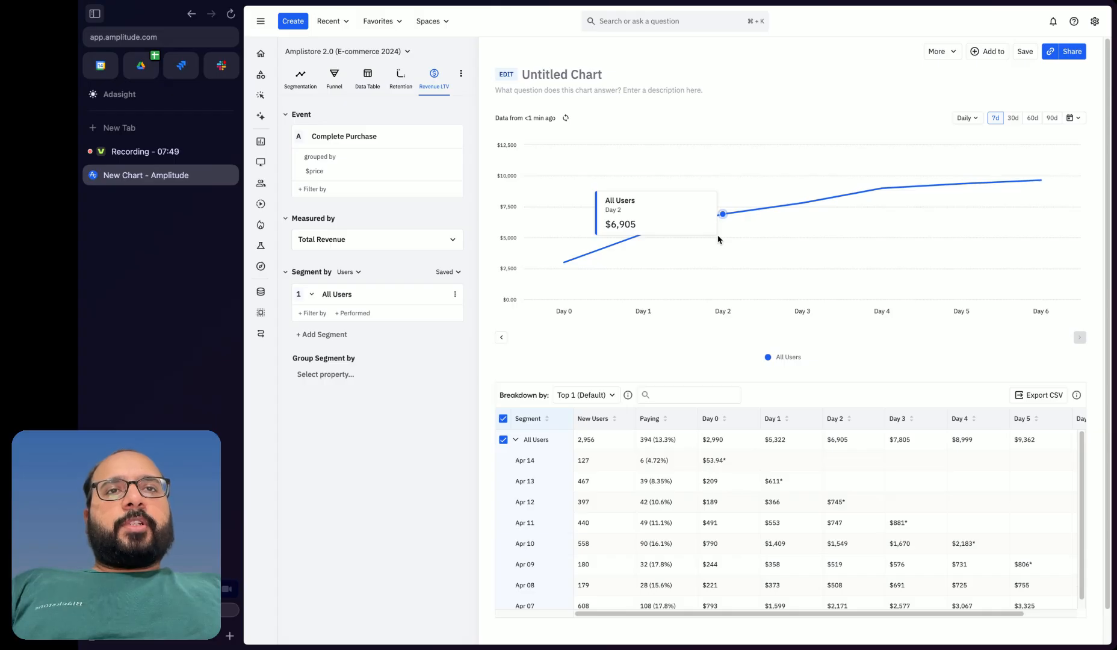
mouse_move(1034, 223)
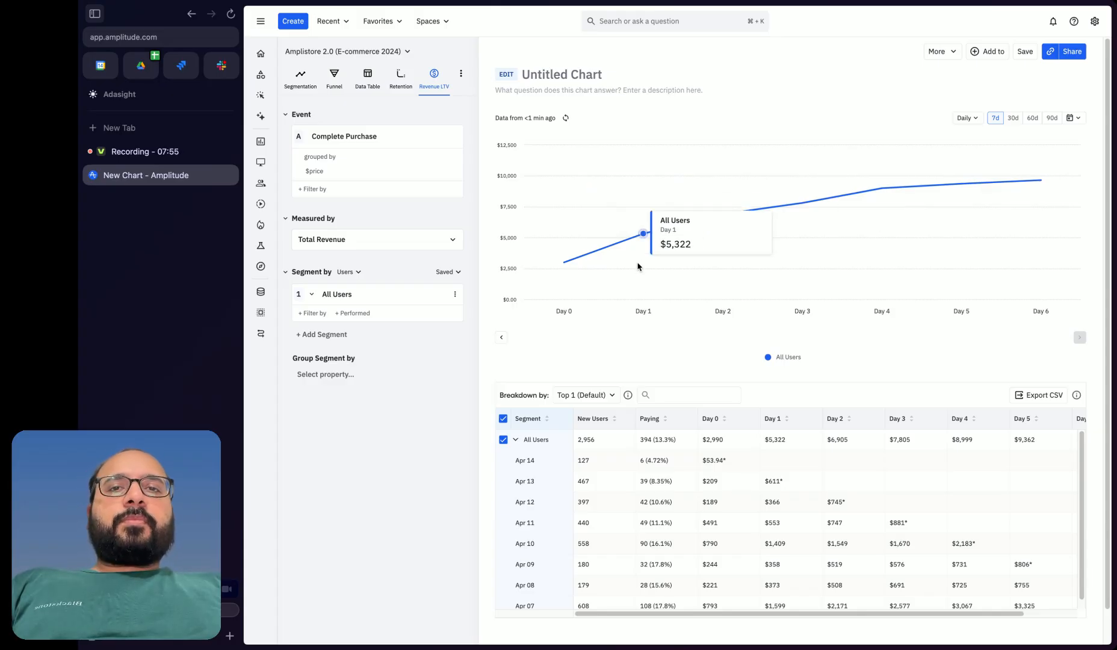
scroll(633, 325, "down", 1)
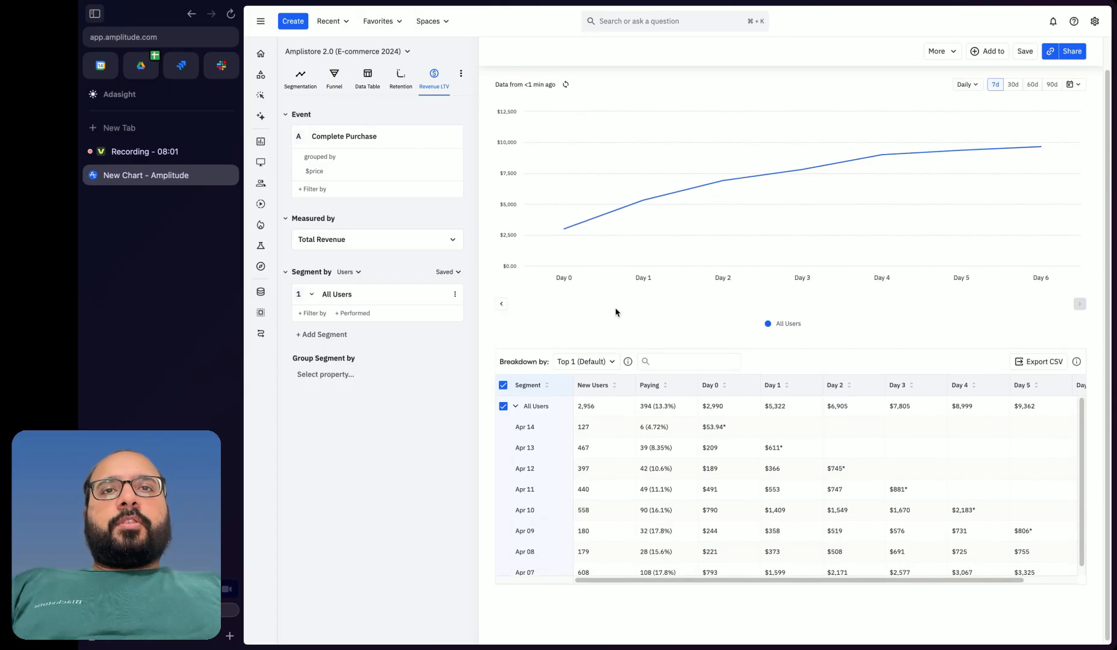
scroll(615, 311, "up", 1)
mouse_move(562, 252)
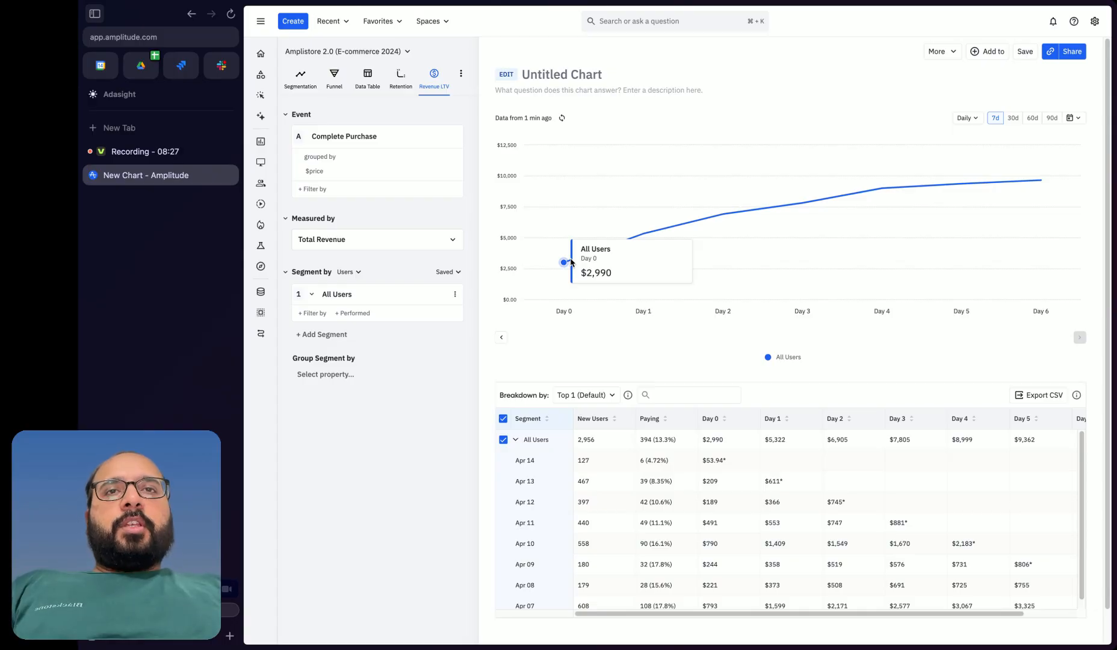
Set the Revenue LTV chart's date range to 30 days and measure it by ARPPU
left_click(1015, 120)
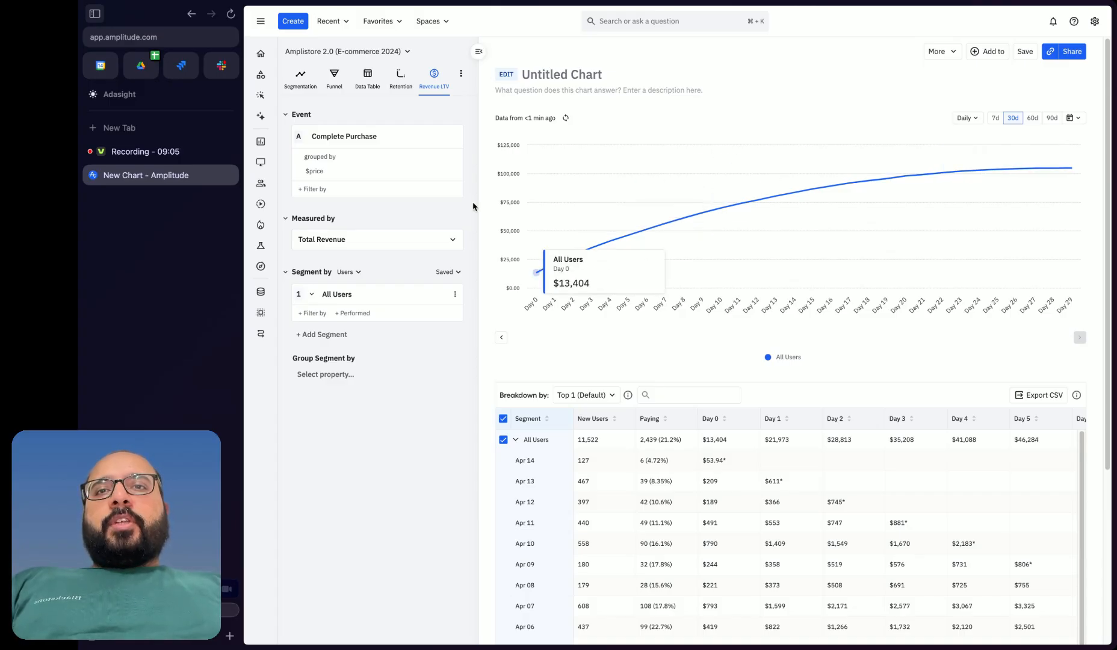
left_click(410, 244)
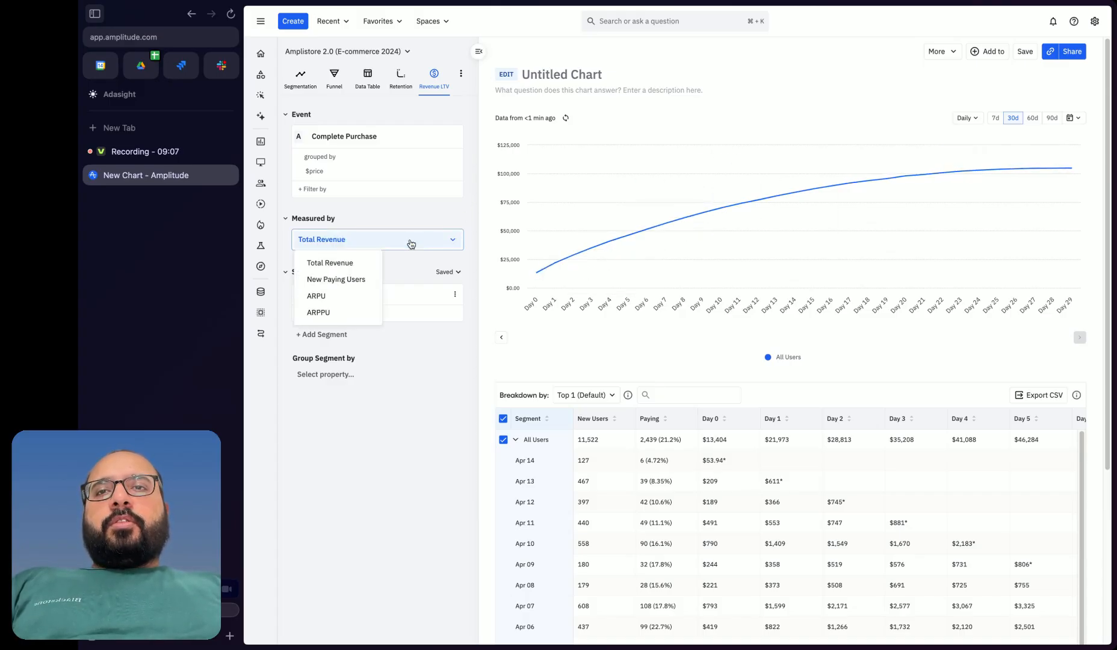
left_click(334, 314)
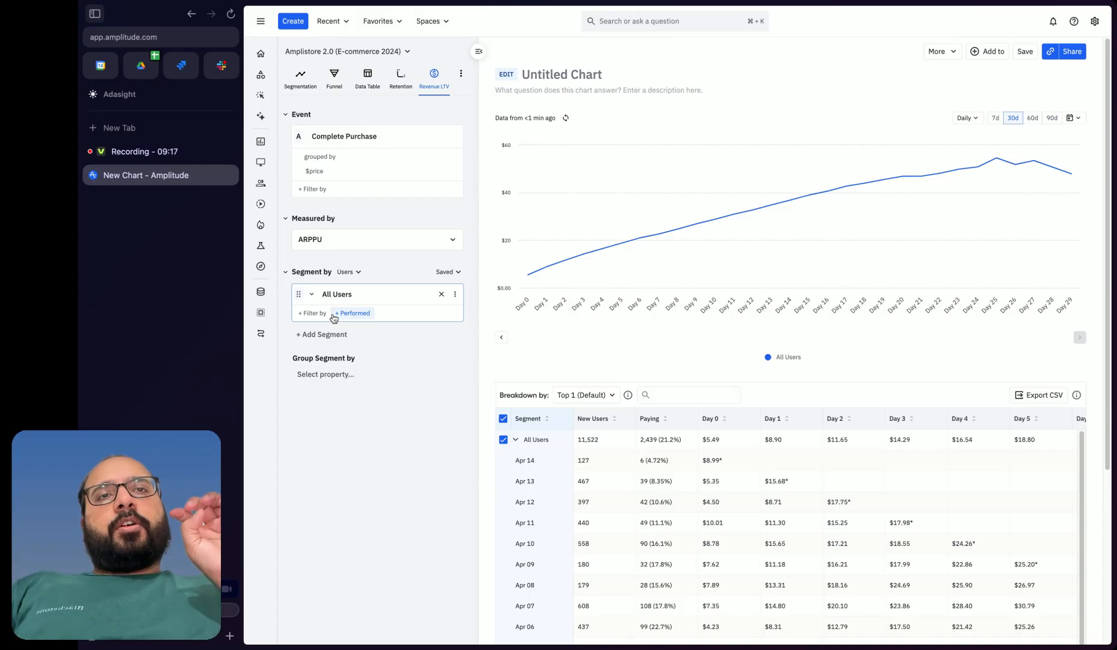
mouse_move(526, 276)
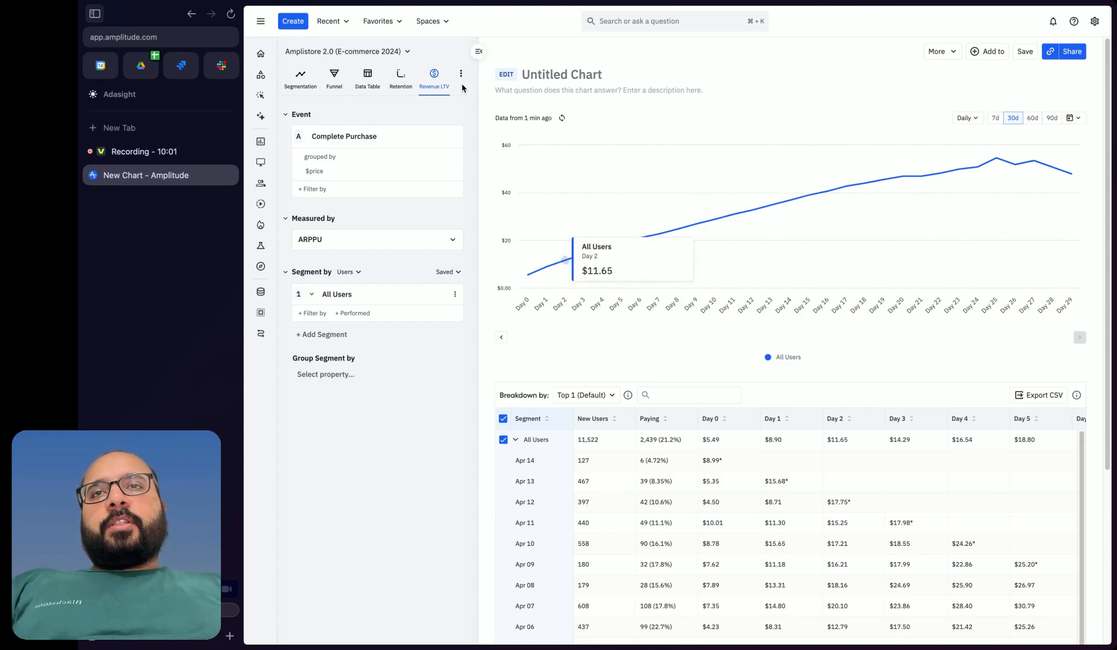
right_click(306, 84)
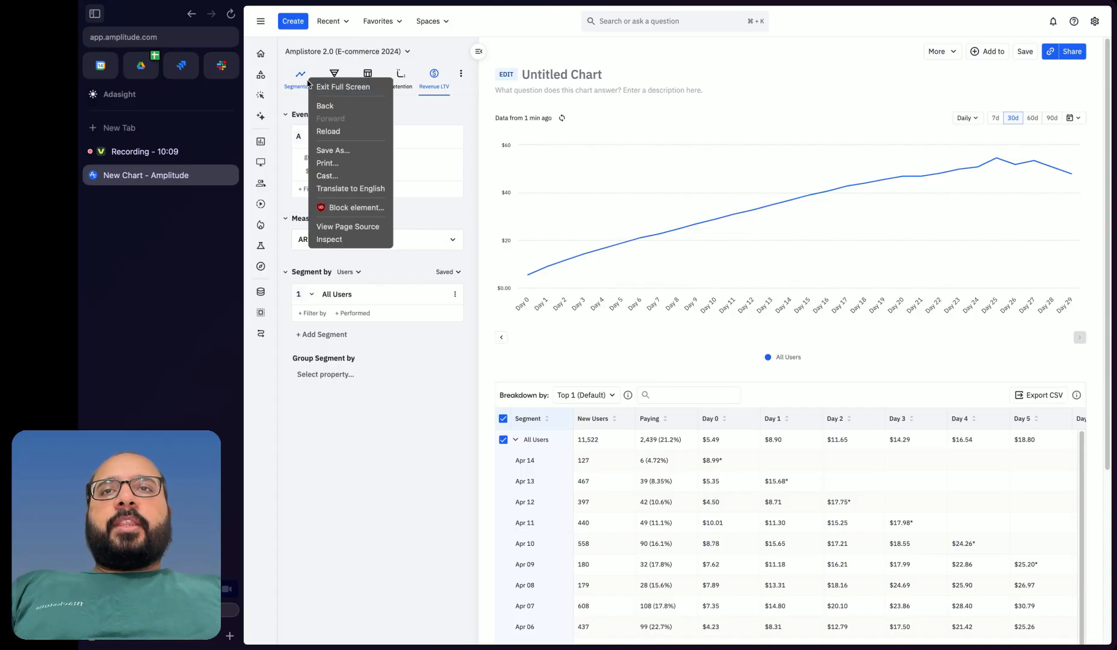
left_click(457, 46)
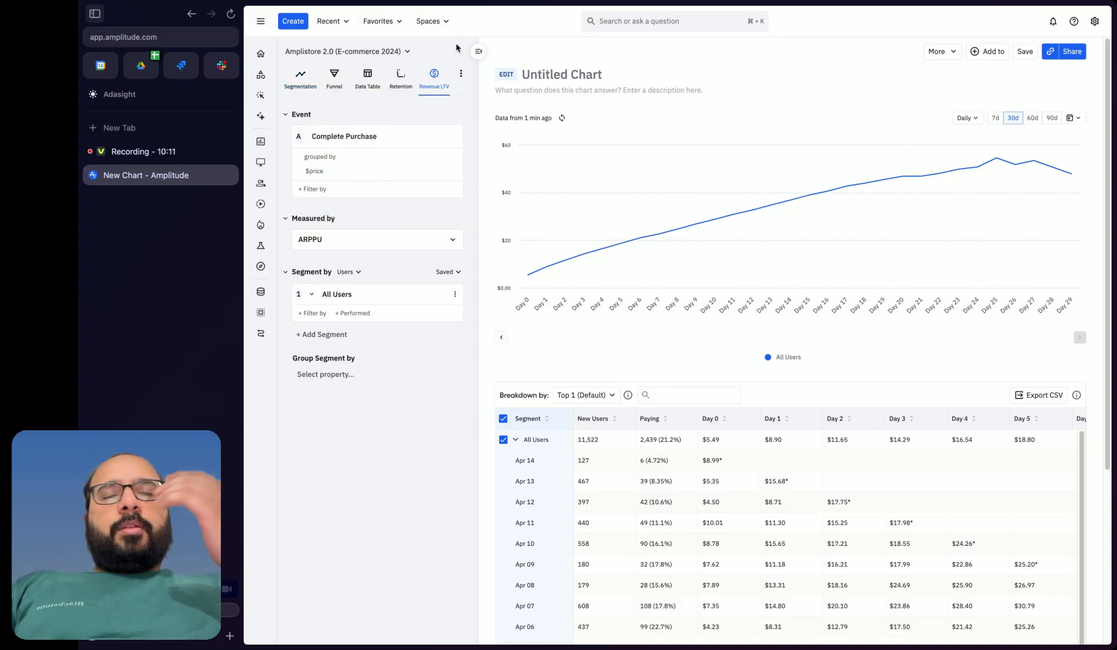